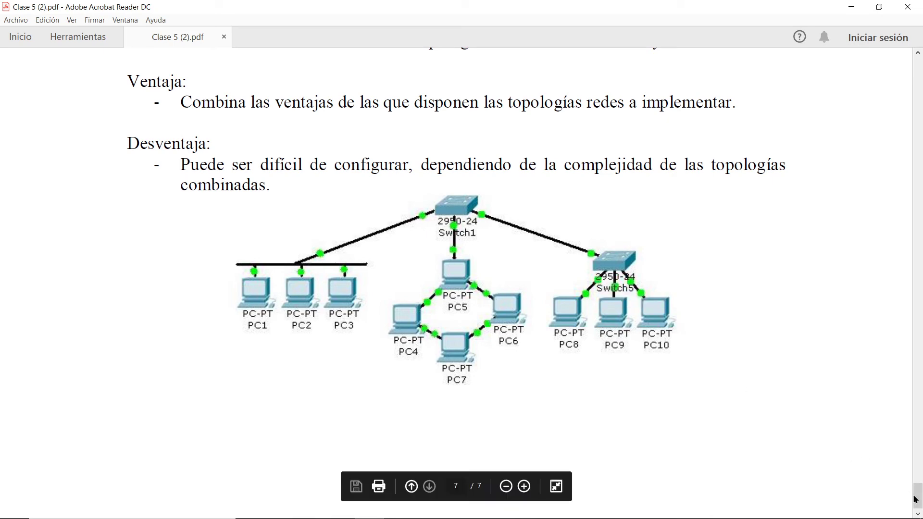
# Switch from the PDF's mixed-topology section to the Topologías.pkt network in Cisco Packet Tracer
pyautogui.moveTo(918, 495)
pyautogui.mouseDown()
pyautogui.moveTo(916, 467)
pyautogui.moveTo(919, 496)
pyautogui.mouseUp()
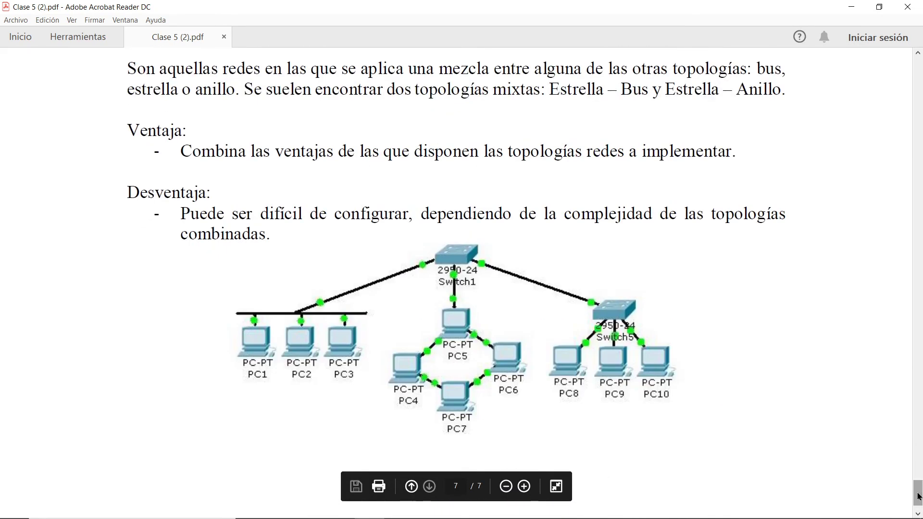
pyautogui.scroll(-2, 919, 496)
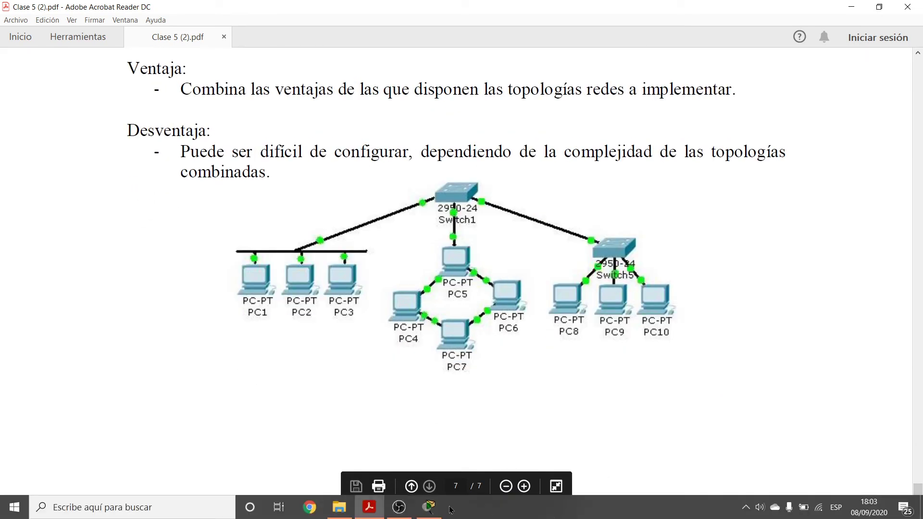
pyautogui.click(429, 507)
pyautogui.click(399, 510)
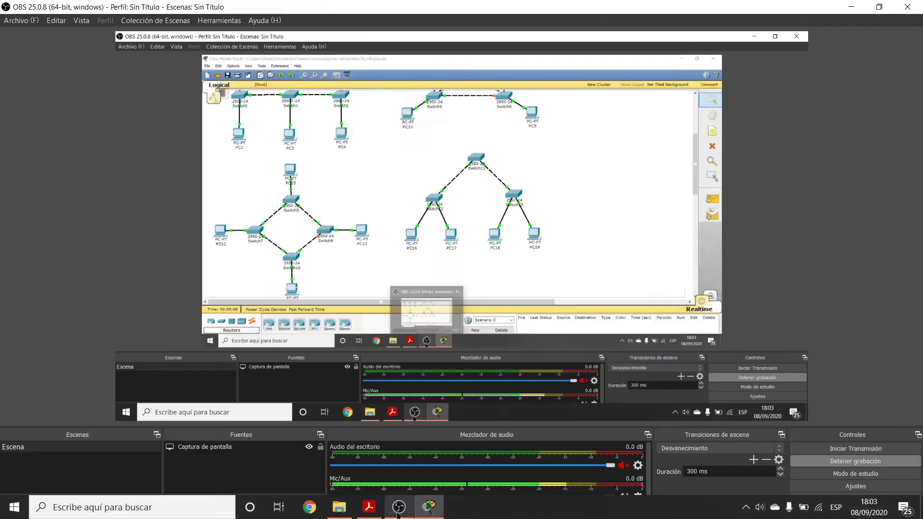
pyautogui.click(399, 512)
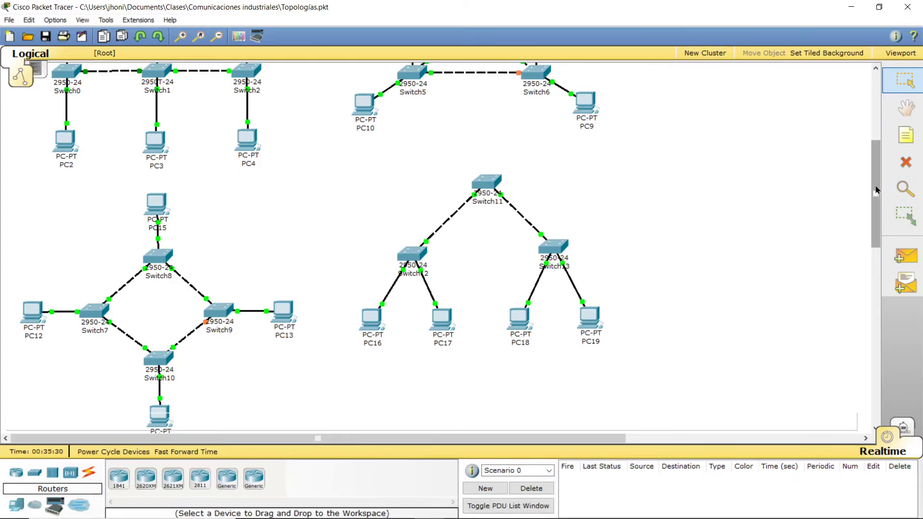
# Add a simple PDU from PC0 to PC1 in the point-to-point network
pyautogui.moveTo(876, 189); pyautogui.dragTo(876, 122)
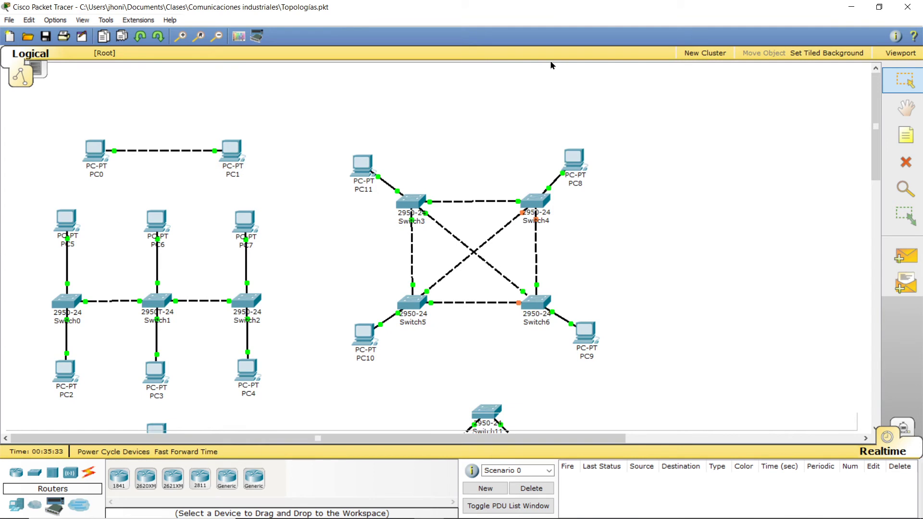
pyautogui.click(901, 258)
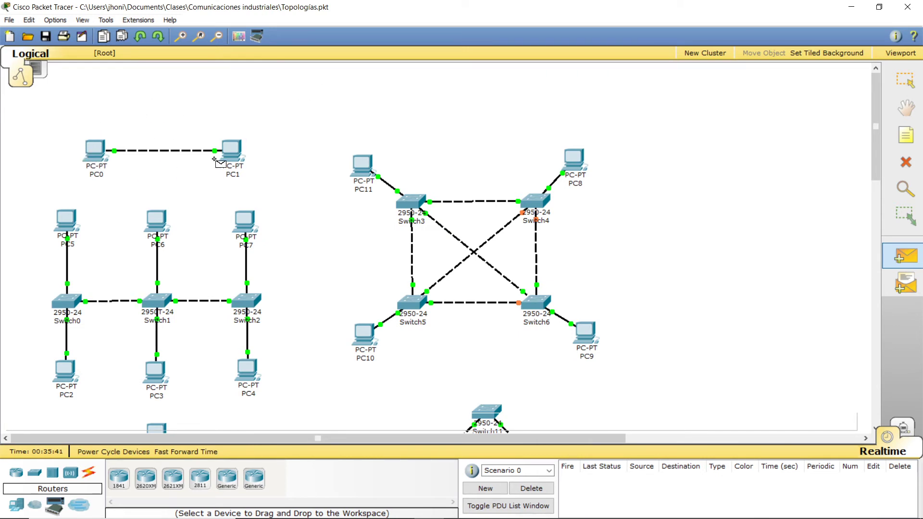
pyautogui.click(99, 155)
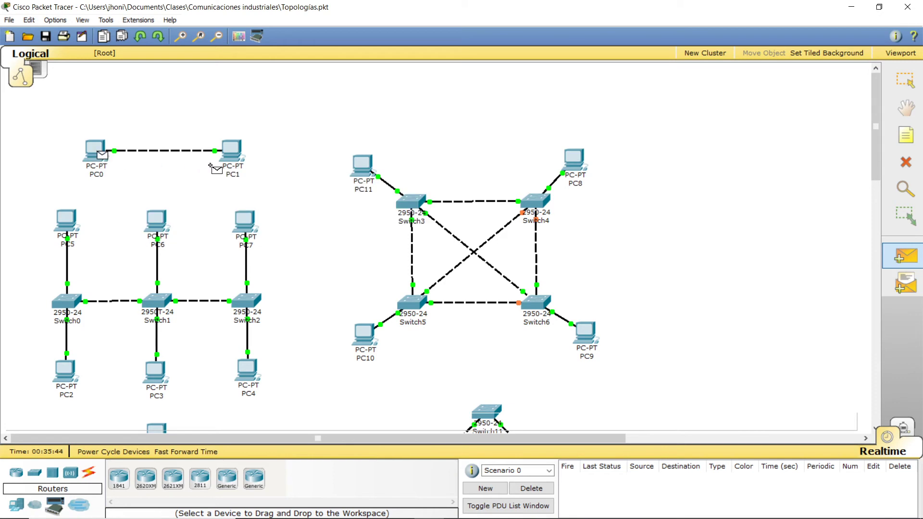
pyautogui.click(233, 155)
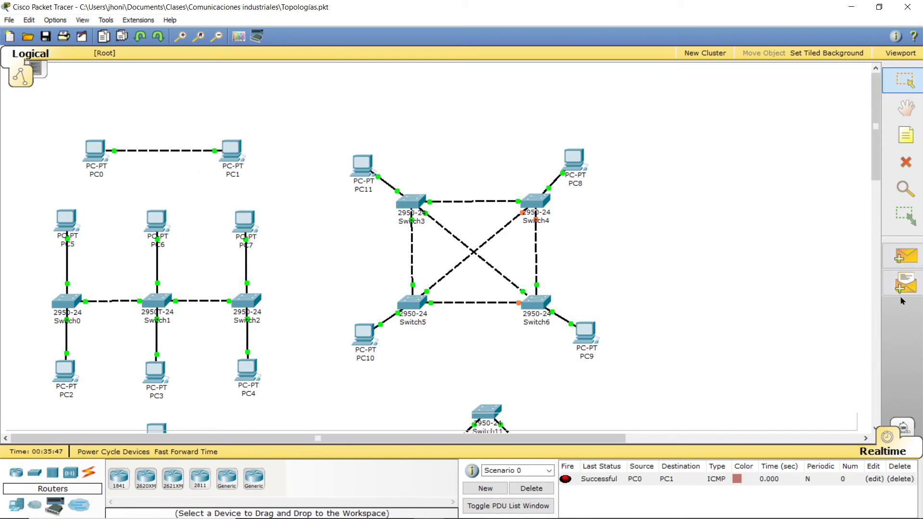
# Auto-play the PDU between PC0 and PC1 in simulation mode and increase the playback speed
pyautogui.click(902, 426)
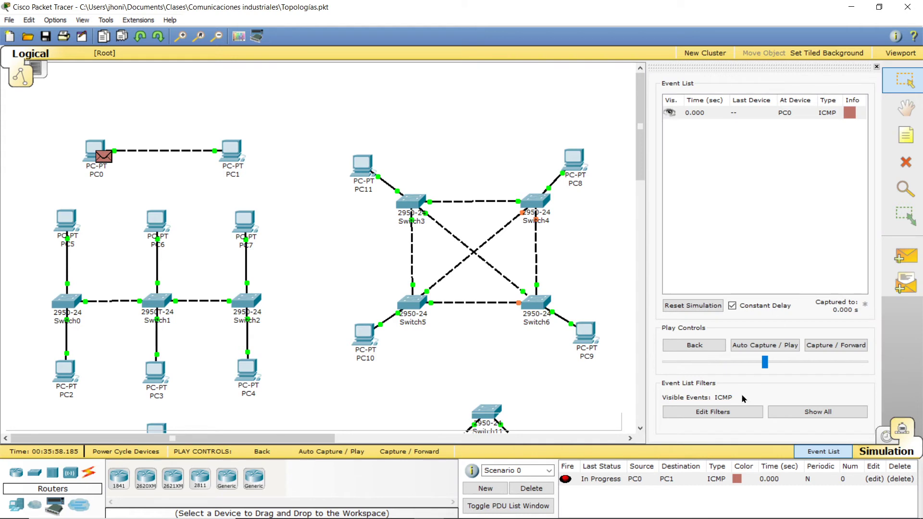
pyautogui.click(762, 346)
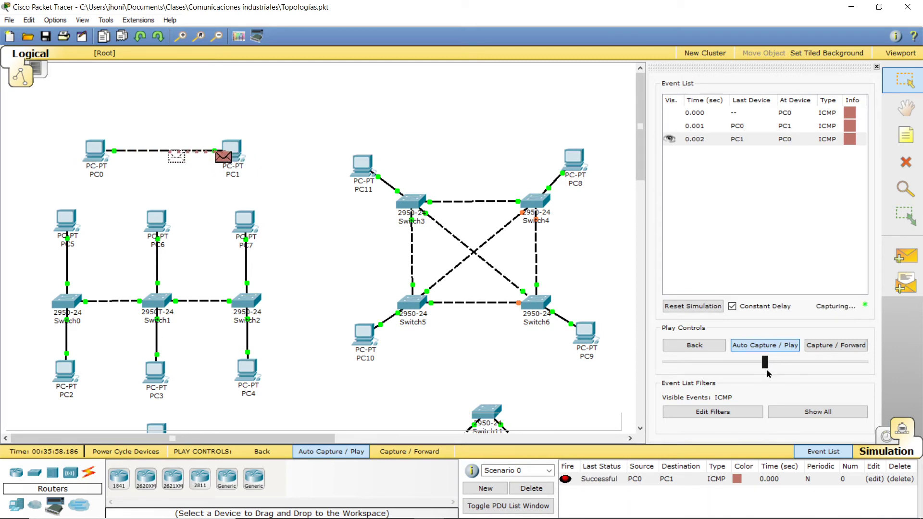
pyautogui.moveTo(765, 362); pyautogui.dragTo(813, 364)
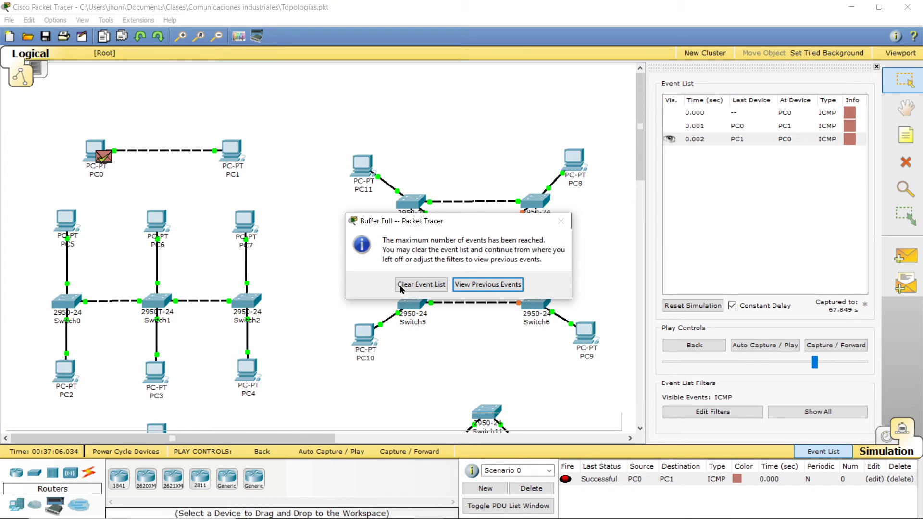
# Clear the simulation event list and delete the PDU scenario
pyautogui.click(401, 287)
pyautogui.click(531, 488)
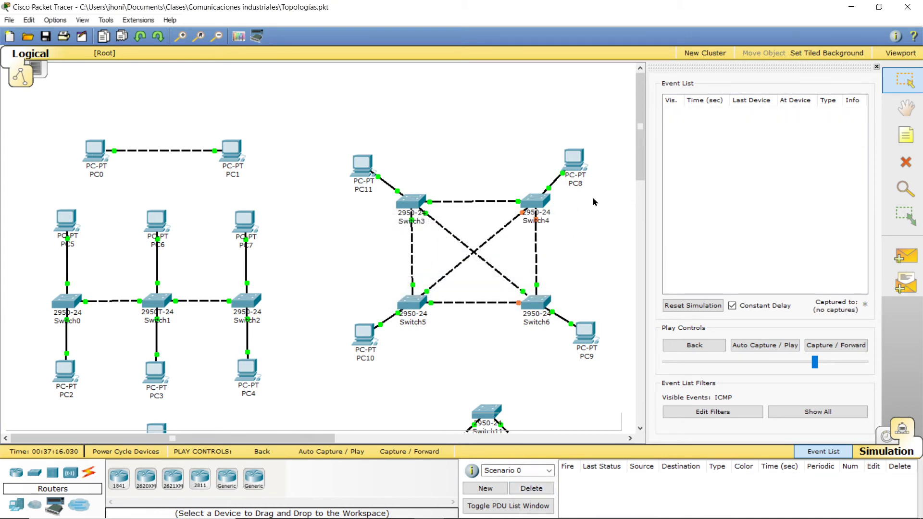
pyautogui.moveTo(636, 134)
pyautogui.mouseDown()
pyautogui.moveTo(645, 195)
pyautogui.moveTo(645, 130)
pyautogui.moveTo(645, 207)
pyautogui.moveTo(647, 124)
pyautogui.mouseUp()
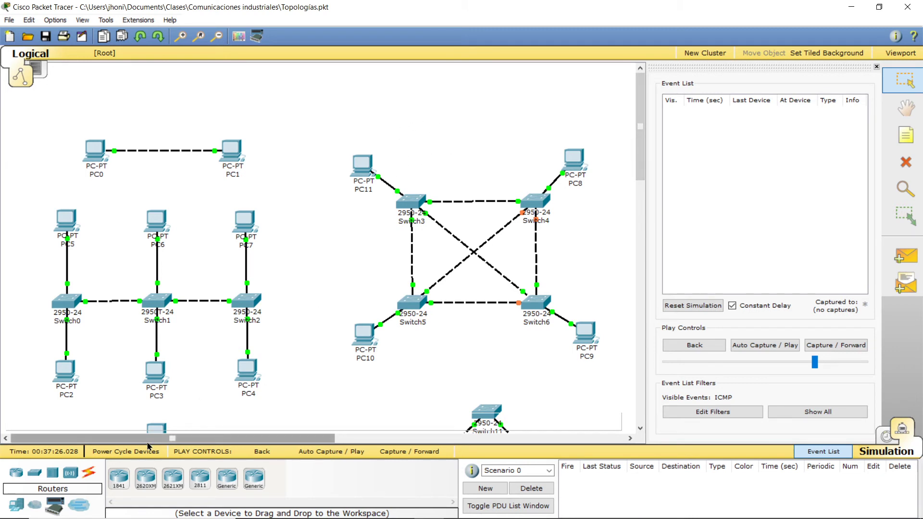
# Place an 1841 router in the empty area beside the mesh network, with three generic PCs around it
pyautogui.moveTo(328, 439); pyautogui.dragTo(479, 441)
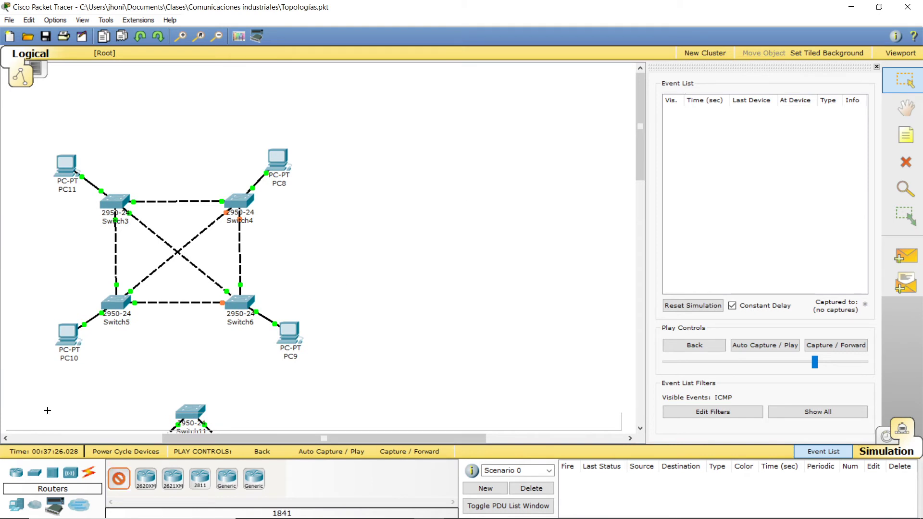
pyautogui.click(35, 473)
pyautogui.click(491, 216)
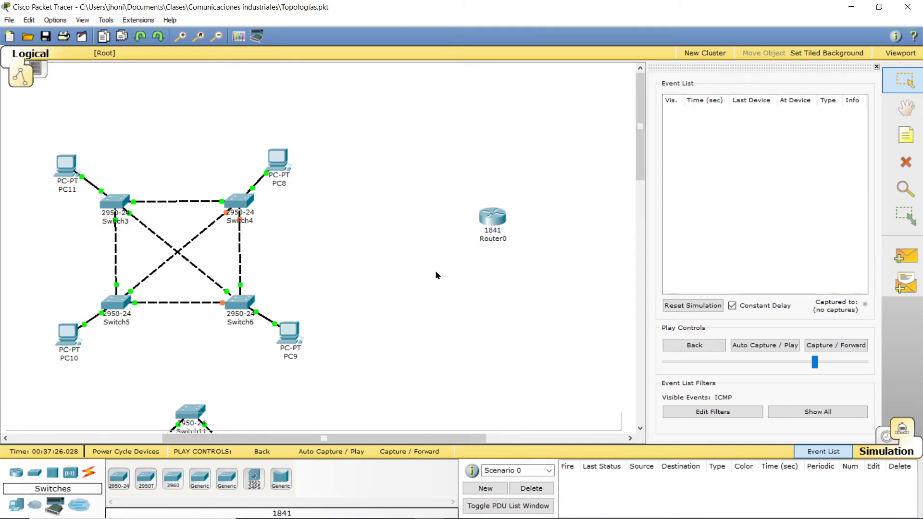
pyautogui.click(16, 505)
pyautogui.click(119, 478)
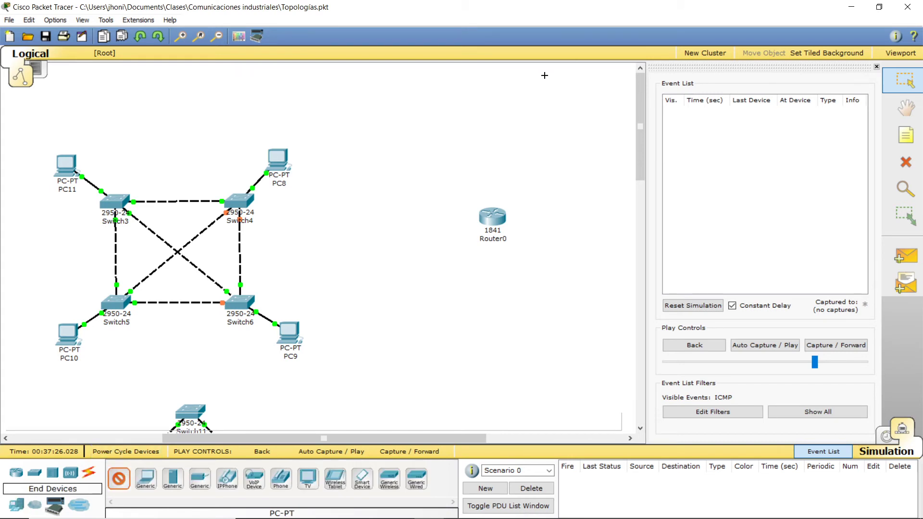
pyautogui.click(483, 150)
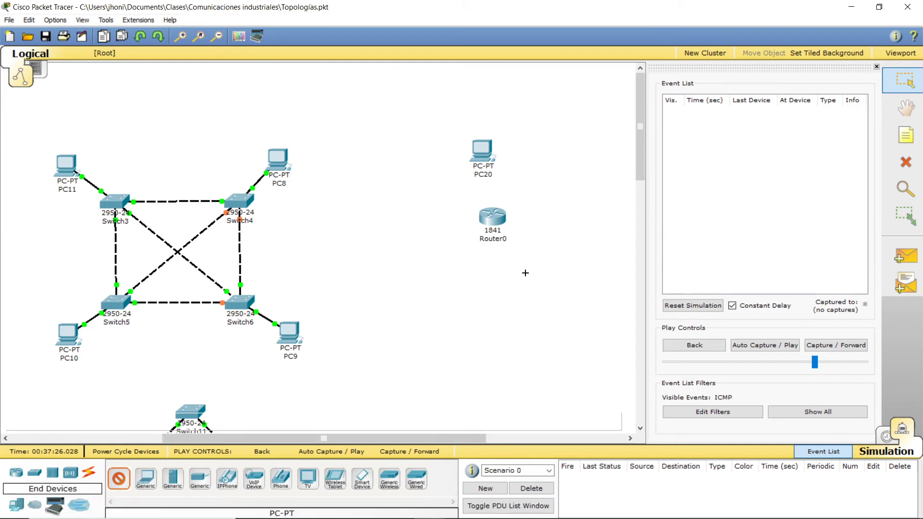
pyautogui.click(564, 216)
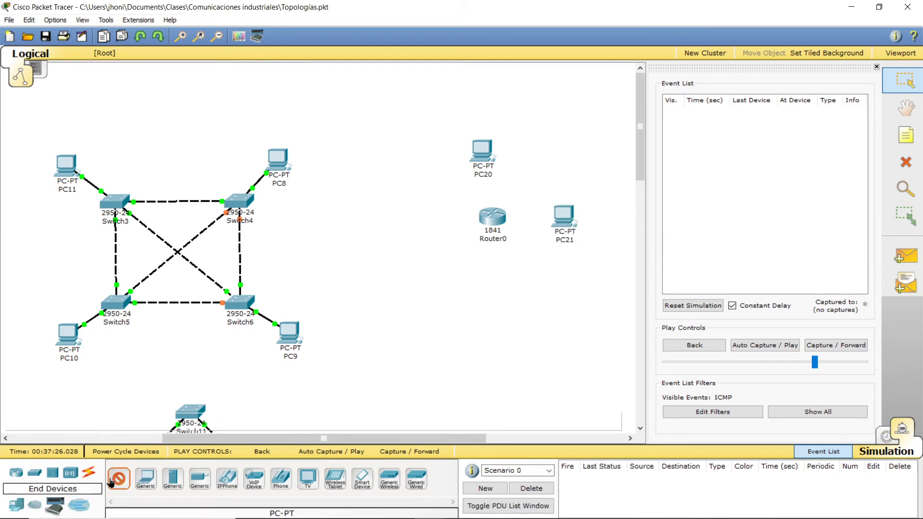
pyautogui.click(433, 248)
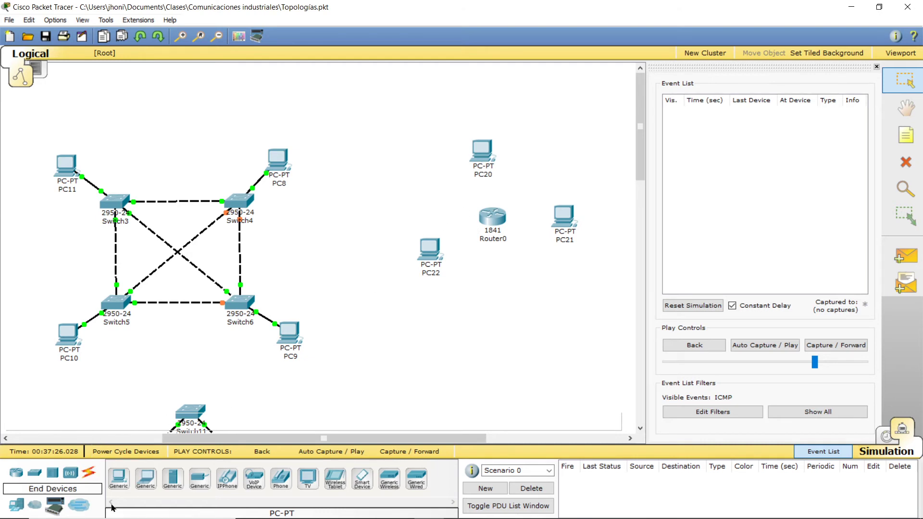
# Connect PC20 and PC22 to Router0 using the automatically chosen connection type
pyautogui.click(88, 472)
pyautogui.click(119, 478)
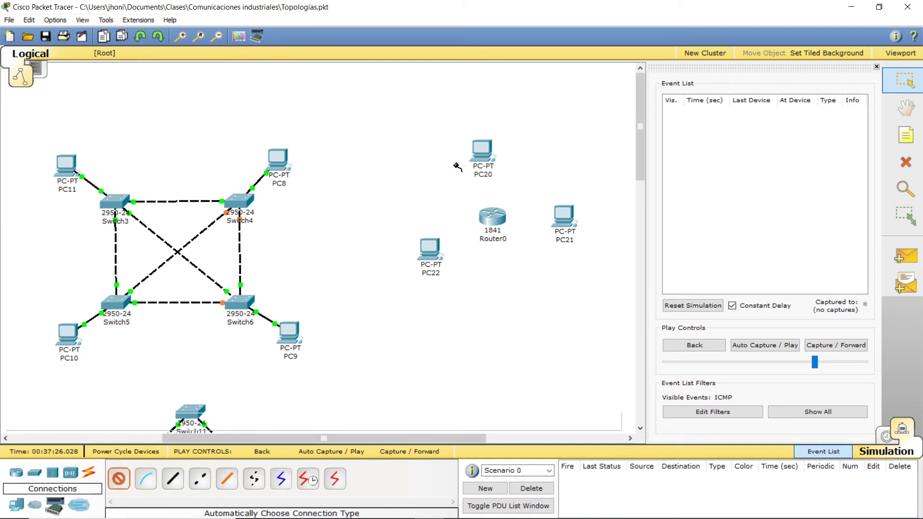
pyautogui.click(482, 152)
pyautogui.click(493, 217)
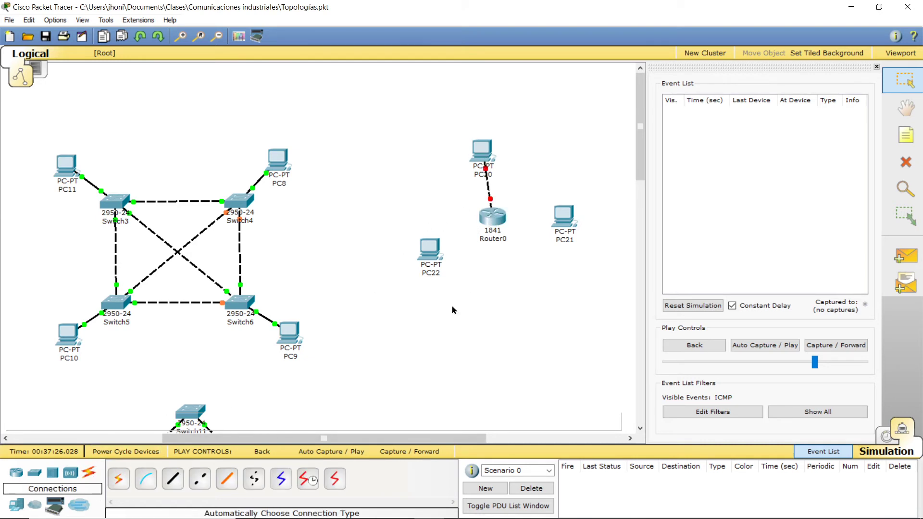
pyautogui.click(118, 478)
pyautogui.click(435, 251)
pyautogui.click(492, 217)
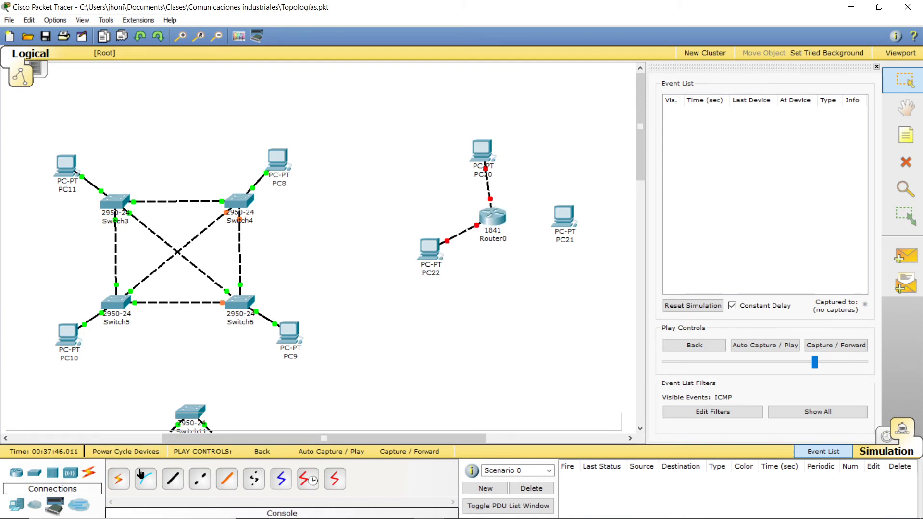
# Try to connect PC21 to Router0 using the automatically chosen connection type
pyautogui.click(123, 477)
pyautogui.click(564, 223)
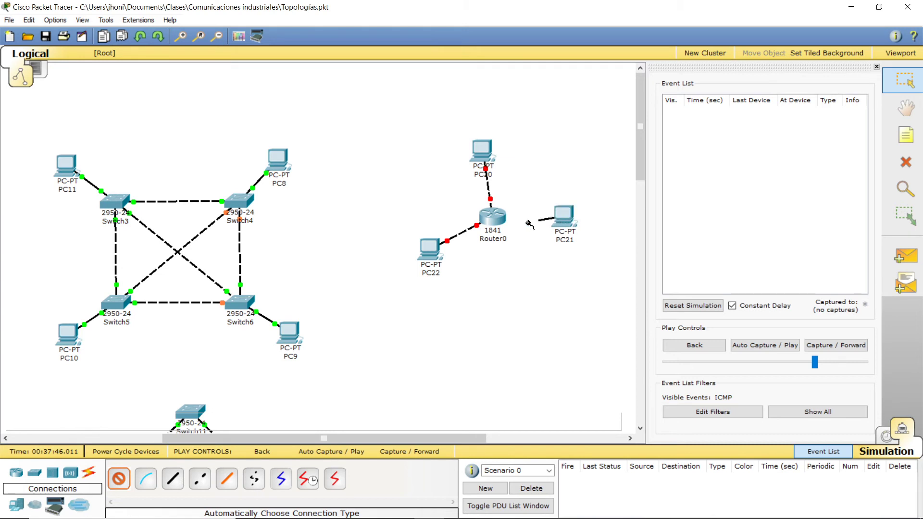
pyautogui.click(495, 216)
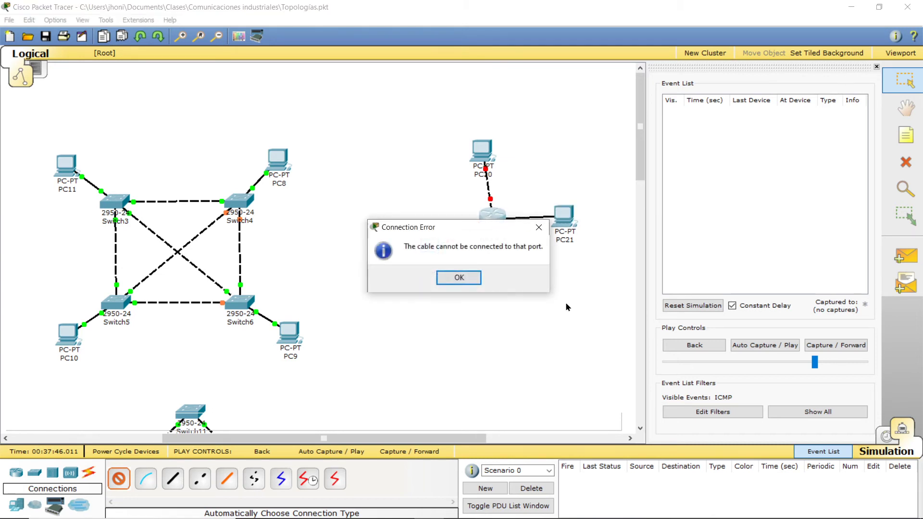
pyautogui.click(467, 277)
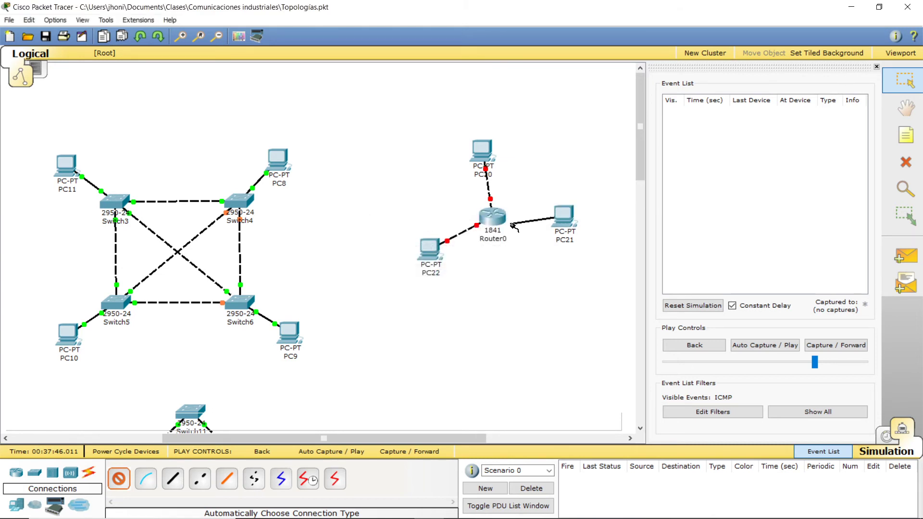
pyautogui.click(543, 259)
# Power off Router0 and install a WIC-1ENET module in its empty expansion slot nearest the power switch
pyautogui.click(492, 215)
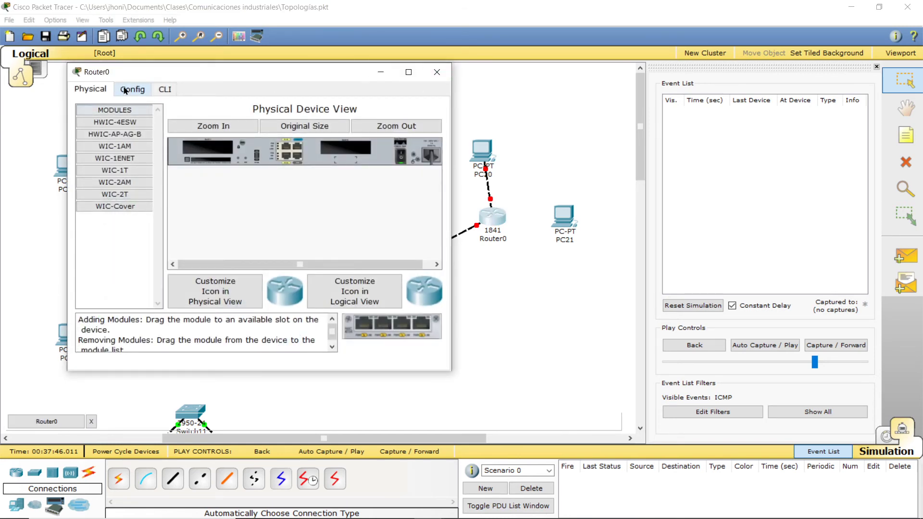
pyautogui.click(112, 112)
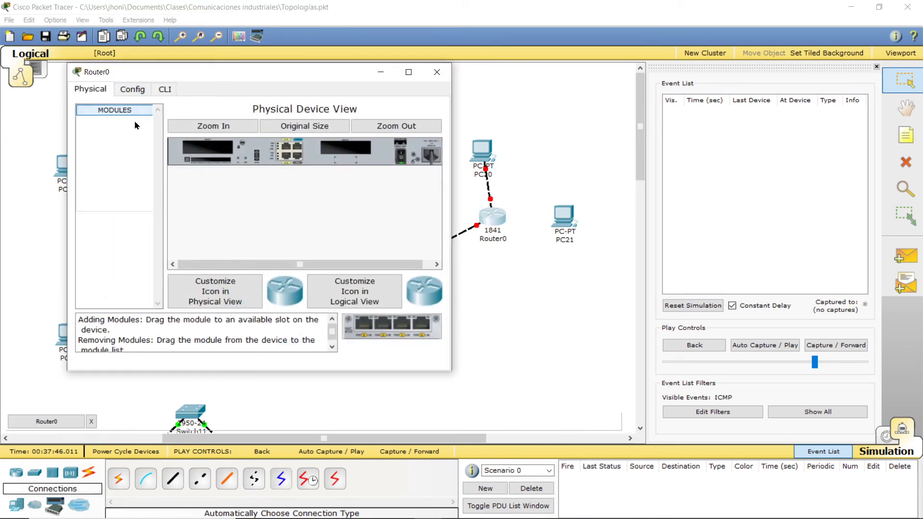
pyautogui.click(113, 110)
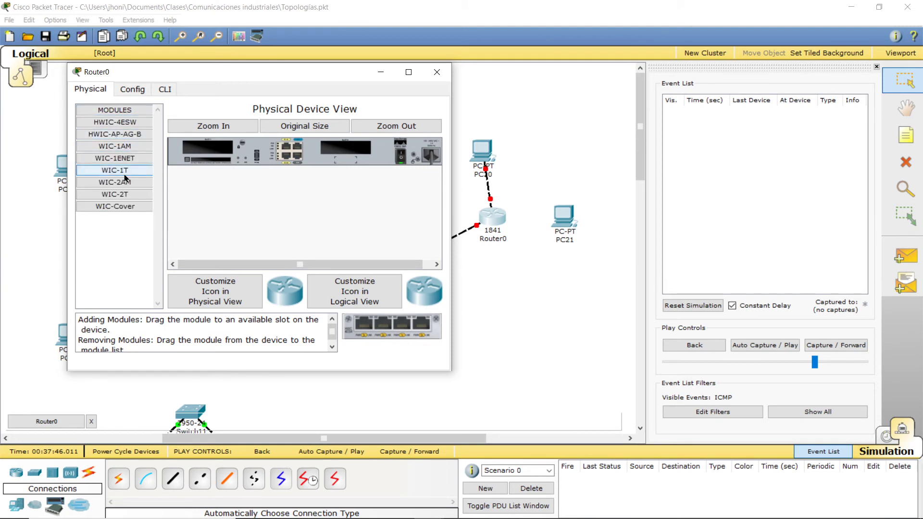
pyautogui.moveTo(114, 158); pyautogui.dragTo(348, 153)
pyautogui.click(459, 271)
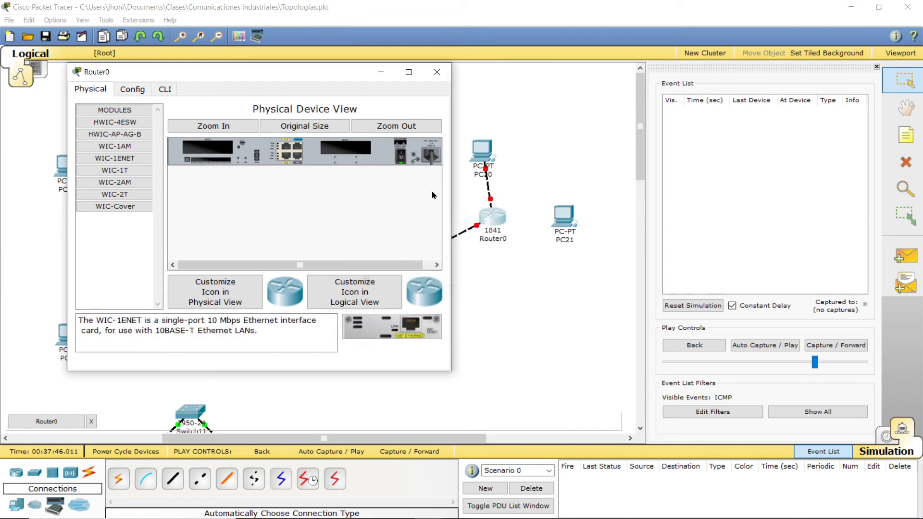
pyautogui.click(402, 159)
pyautogui.moveTo(110, 159); pyautogui.dragTo(402, 162)
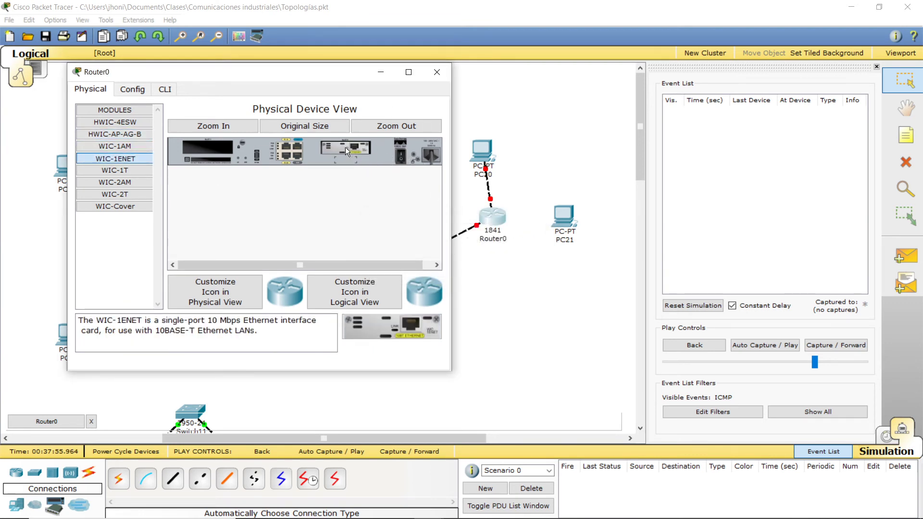
pyautogui.moveTo(346, 147); pyautogui.dragTo(345, 147)
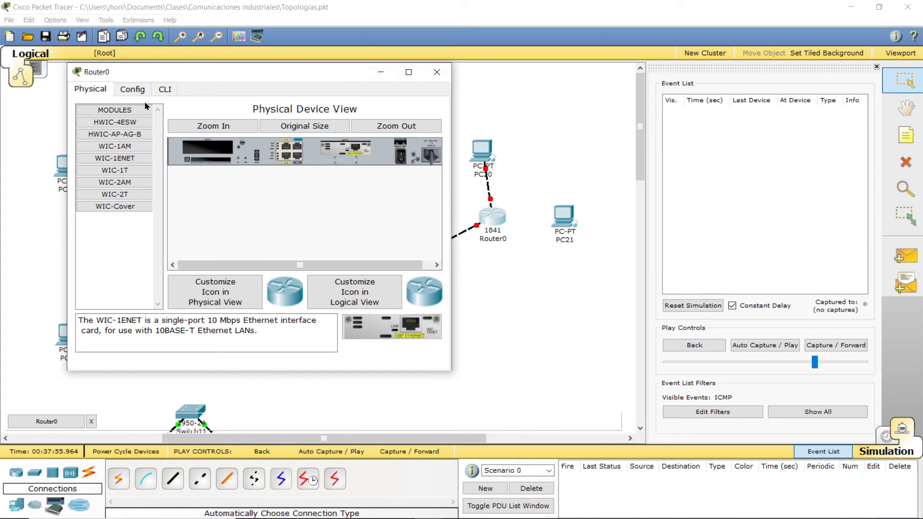
# Try to open Router0's configuration settings, and close the device window
pyautogui.click(133, 90)
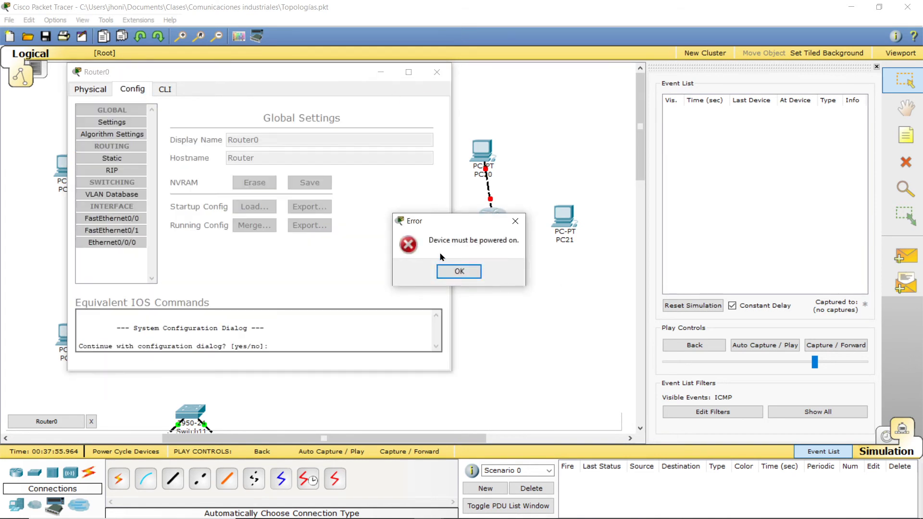
pyautogui.click(469, 273)
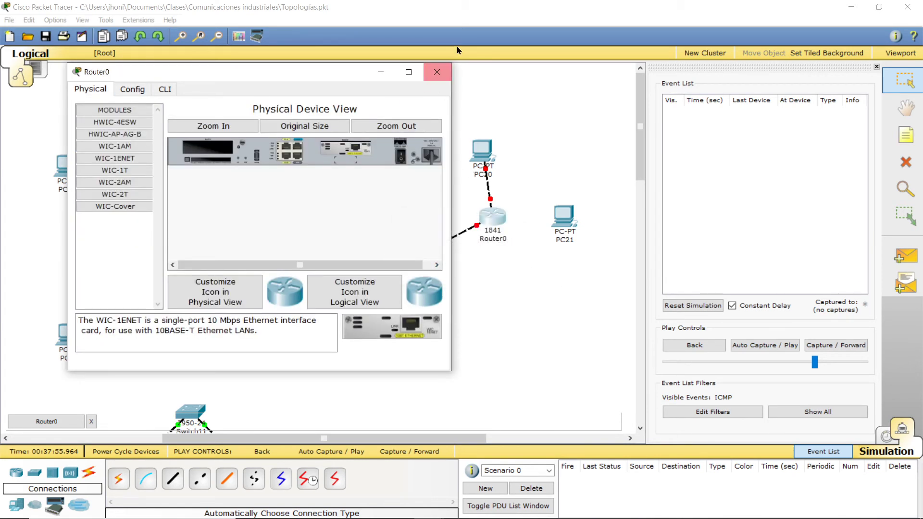
pyautogui.click(437, 71)
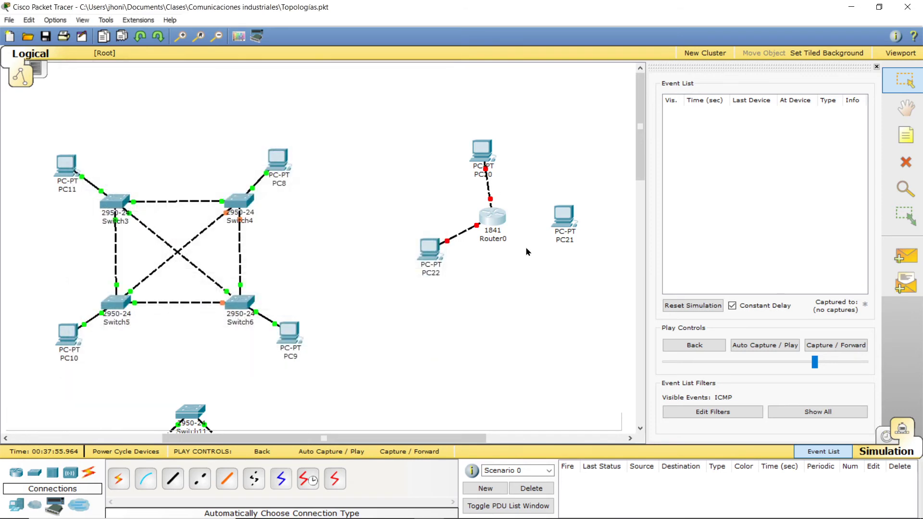
# Delete Router0 from the workspace together with its links to PC20 and PC22
pyautogui.click(494, 219)
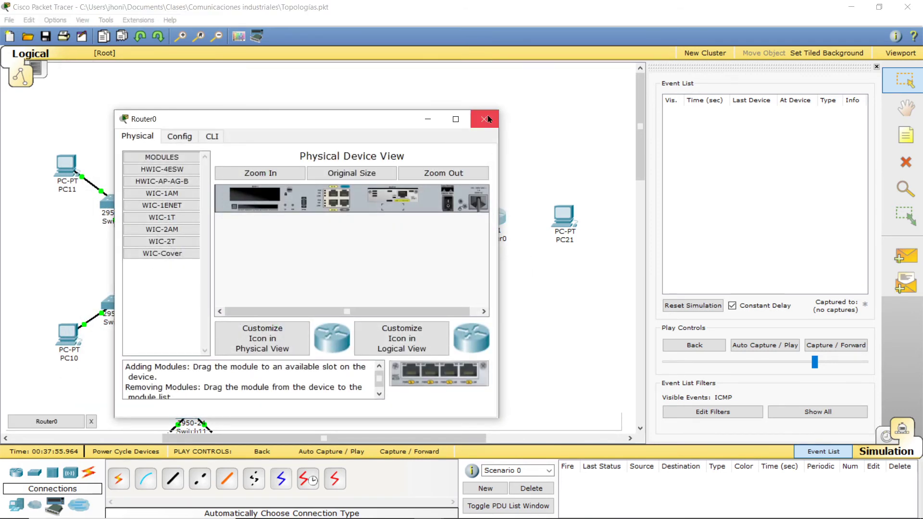
pyautogui.click(484, 119)
pyautogui.press('Delete')
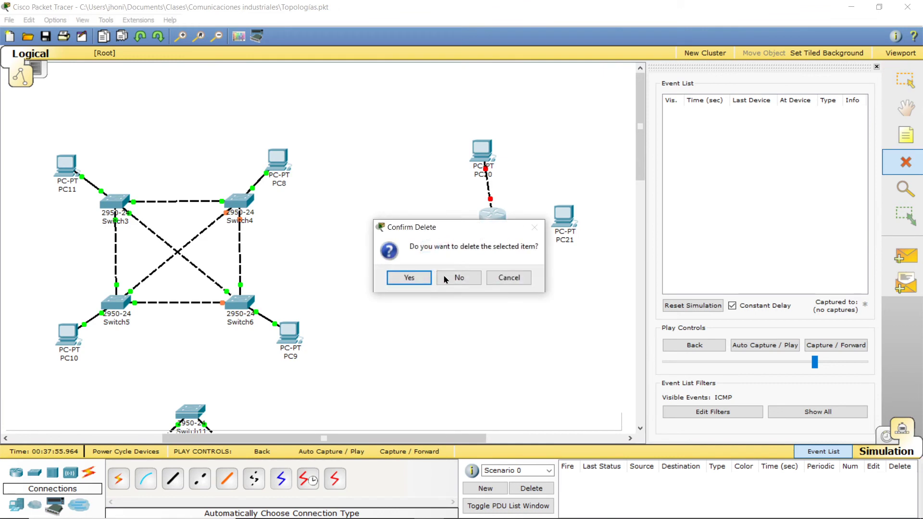
pyautogui.click(410, 277)
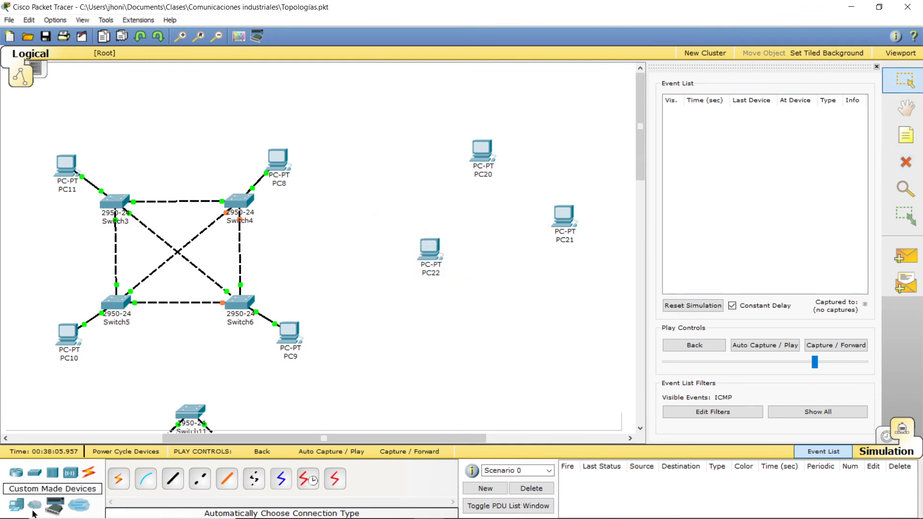
# Place a 2950-24 switch in the middle of PC20, PC21 and PC22
pyautogui.click(34, 472)
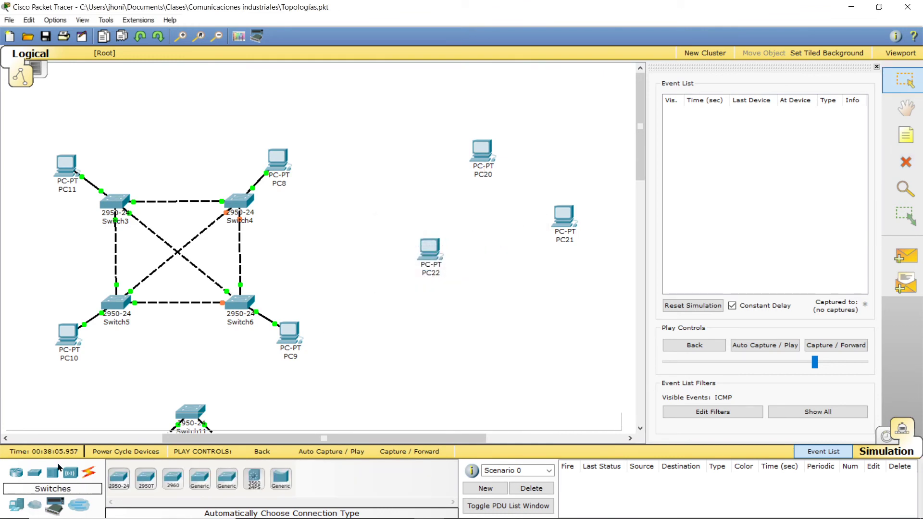
pyautogui.click(118, 478)
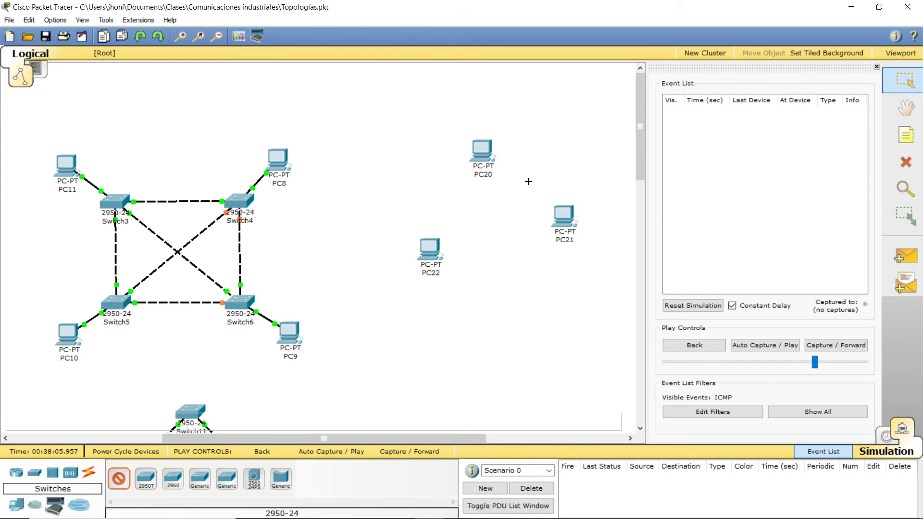
pyautogui.click(487, 219)
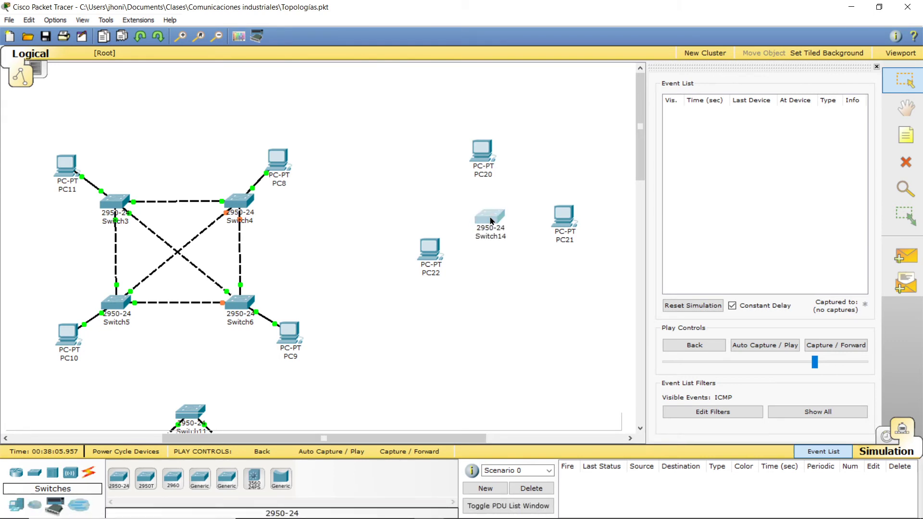
# Connect PC22 and PC20 to the new 2950-24 switch using the automatically chosen connection type
pyautogui.click(88, 472)
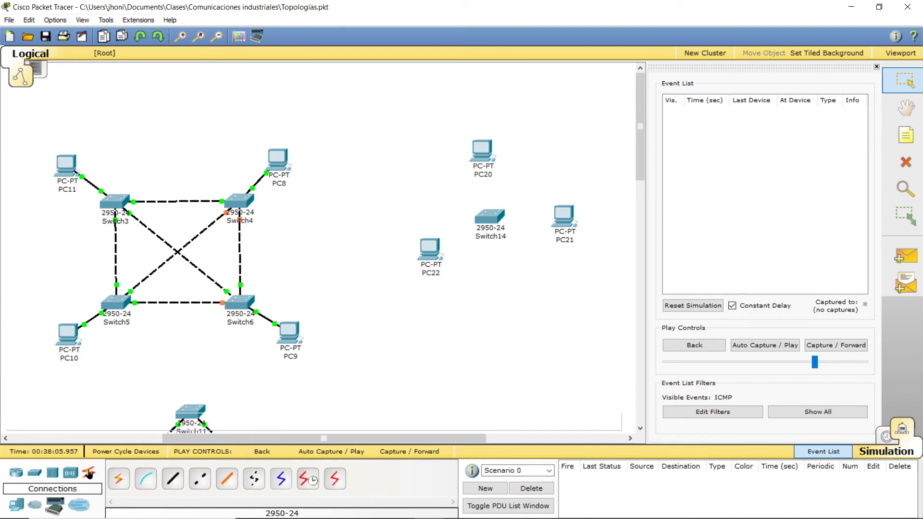
pyautogui.click(119, 479)
pyautogui.click(430, 249)
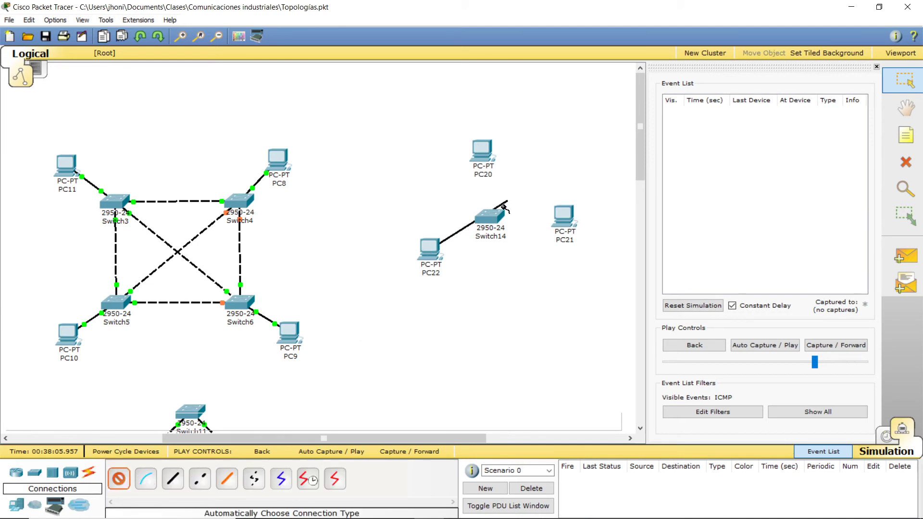
pyautogui.click(490, 216)
pyautogui.click(482, 152)
pyautogui.click(489, 216)
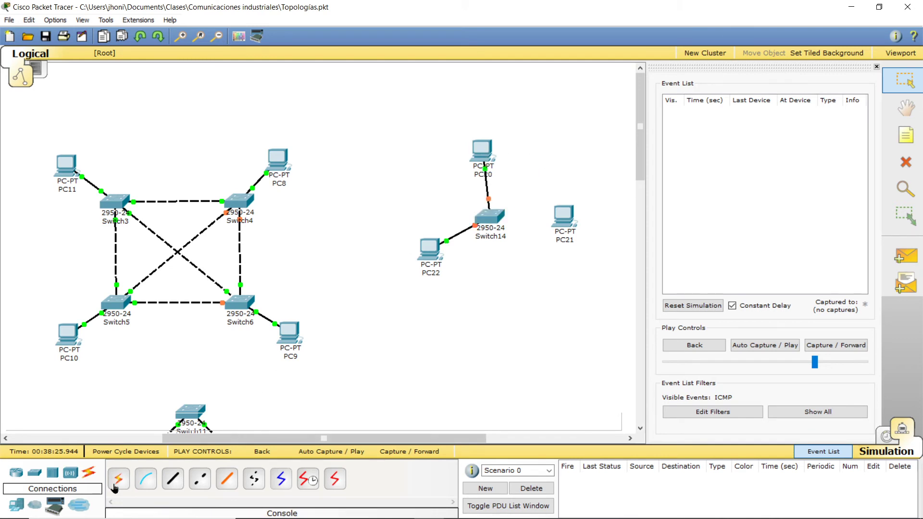
# Connect PC21 to the switch between the three PCs using the automatically chosen connection type
pyautogui.click(117, 487)
pyautogui.click(562, 217)
pyautogui.click(496, 217)
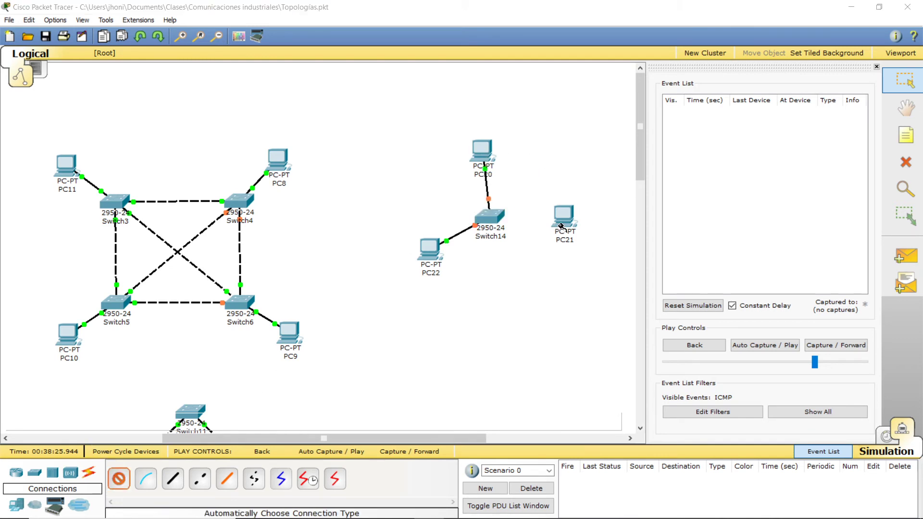
pyautogui.click(463, 281)
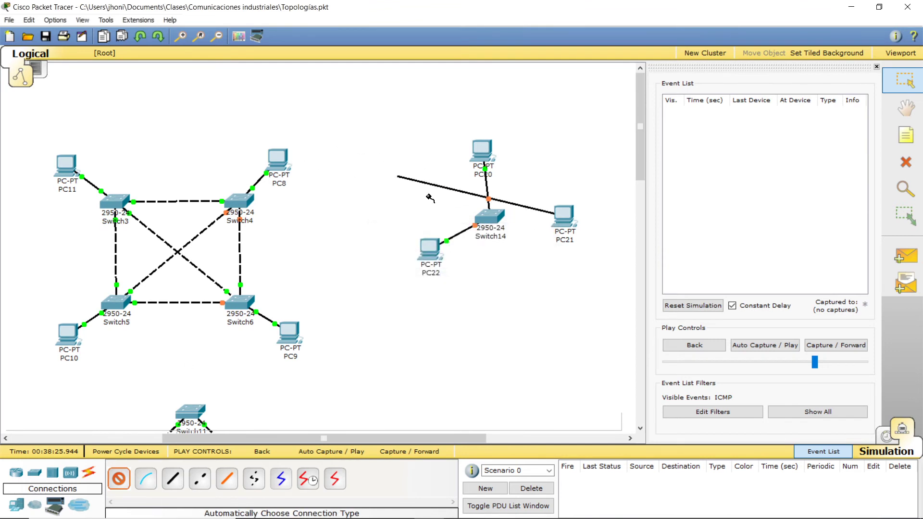
pyautogui.click(494, 219)
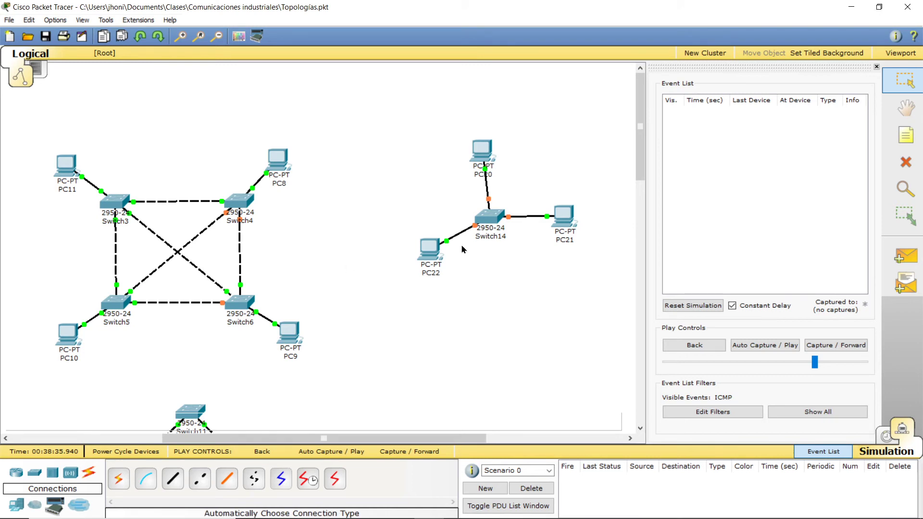
# Assign PC20 the static IP address 192.168.1.10 with subnet mask 255.255.255.0, and close its device window
pyautogui.moveTo(440, 253)
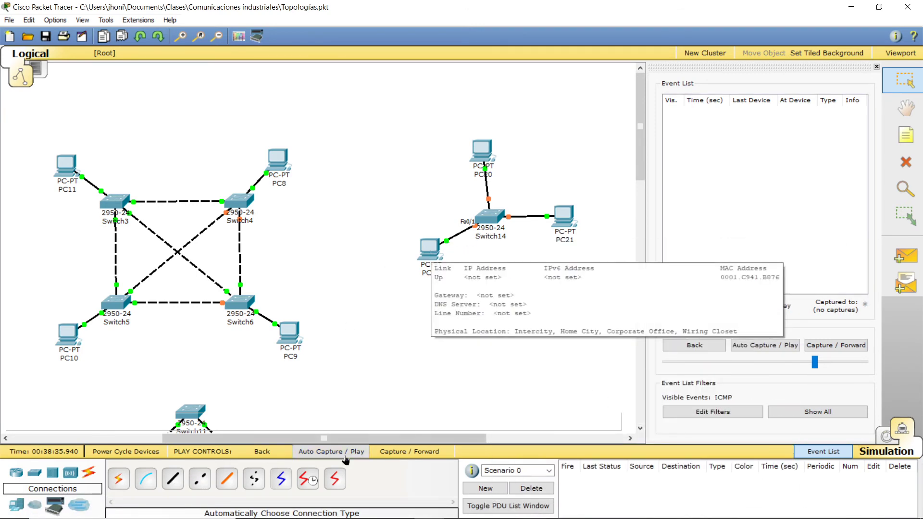
pyautogui.hscroll(-5, 215, 420)
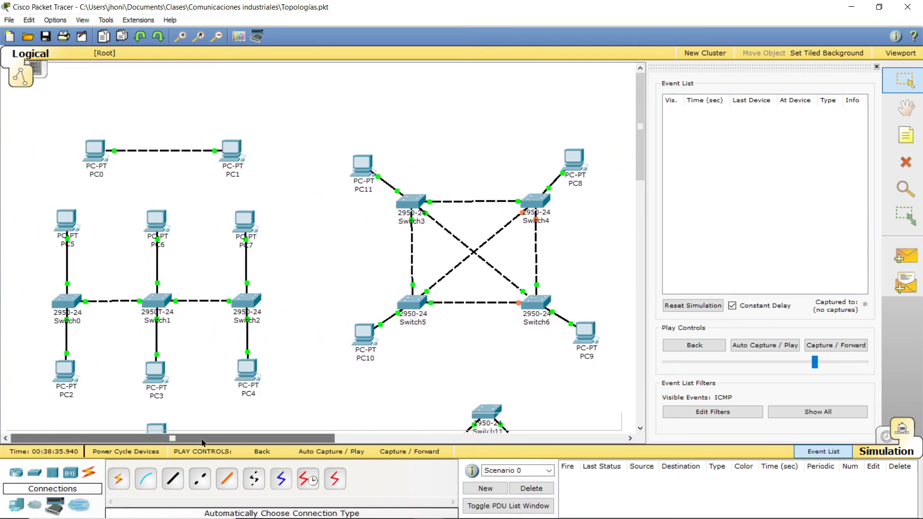
pyautogui.hscroll(8, 202, 443)
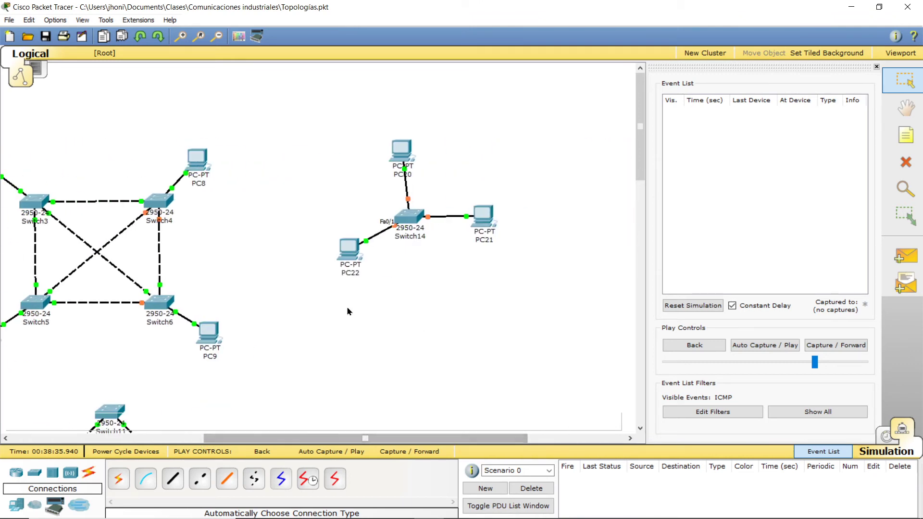
pyautogui.click(401, 150)
pyautogui.click(142, 57)
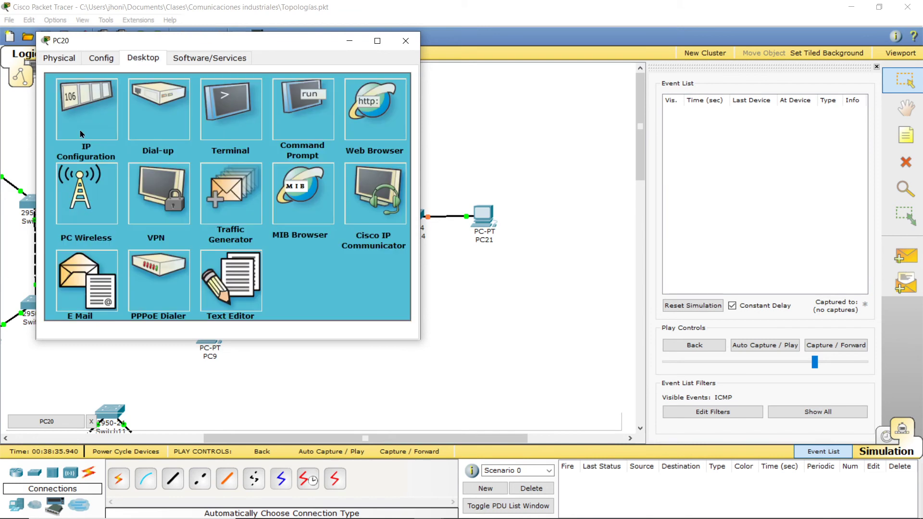
pyautogui.click(82, 134)
pyautogui.click(159, 170)
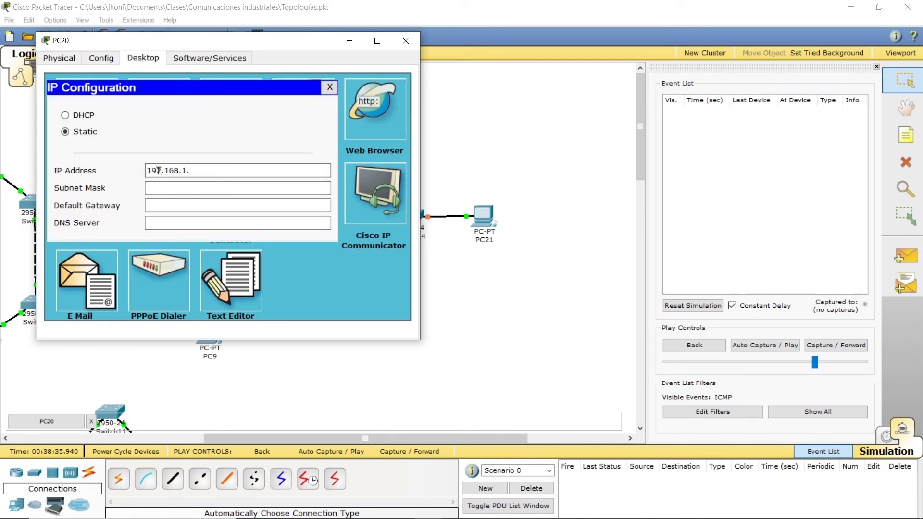
pyautogui.click(190, 187)
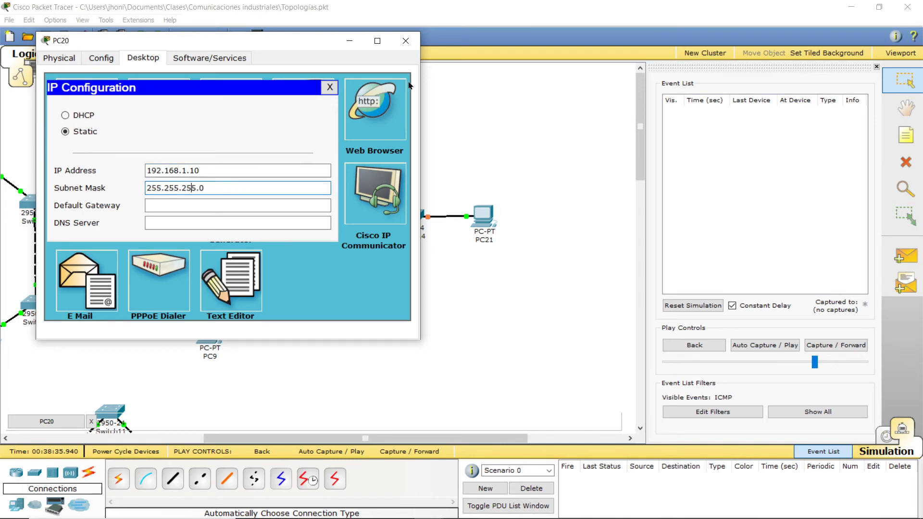
pyautogui.click(405, 40)
# Assign PC22 the static IP address 192.168.1.20 with subnet mask 255.255.255.0, and close its device window
pyautogui.click(350, 248)
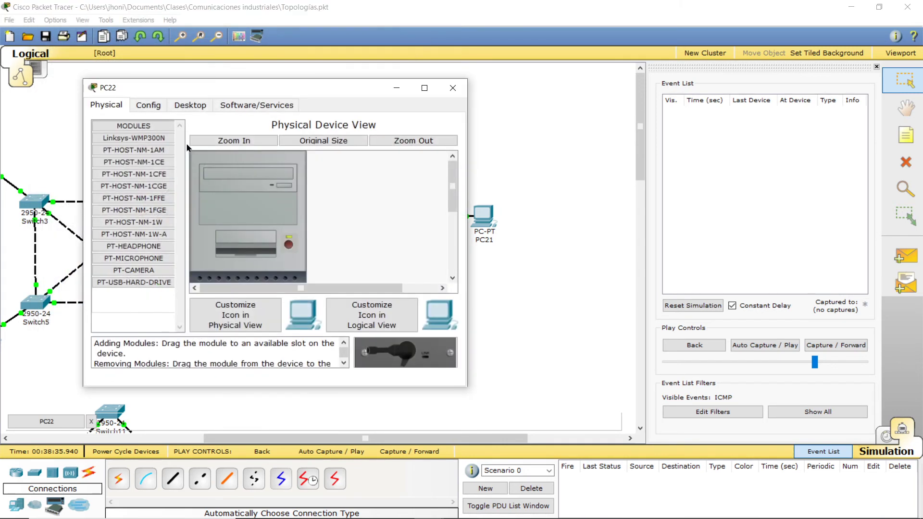
pyautogui.click(190, 105)
pyautogui.click(111, 192)
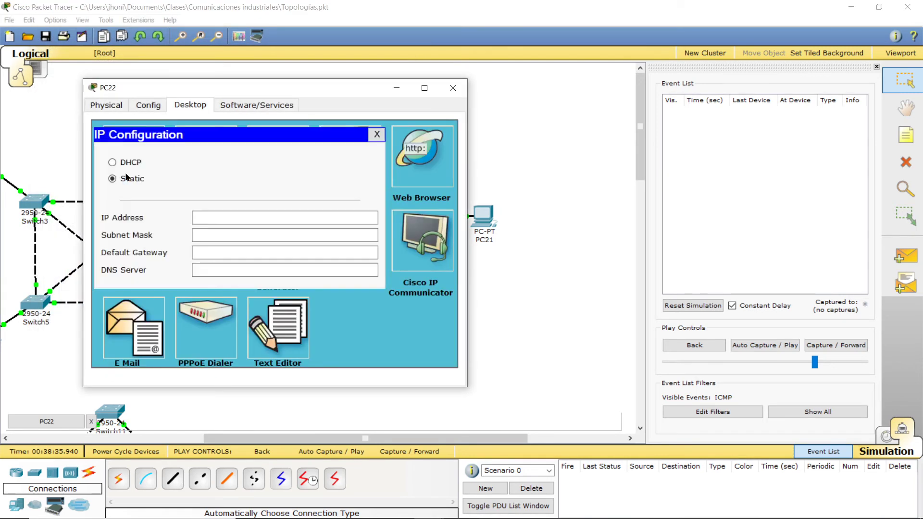
pyautogui.click(225, 218)
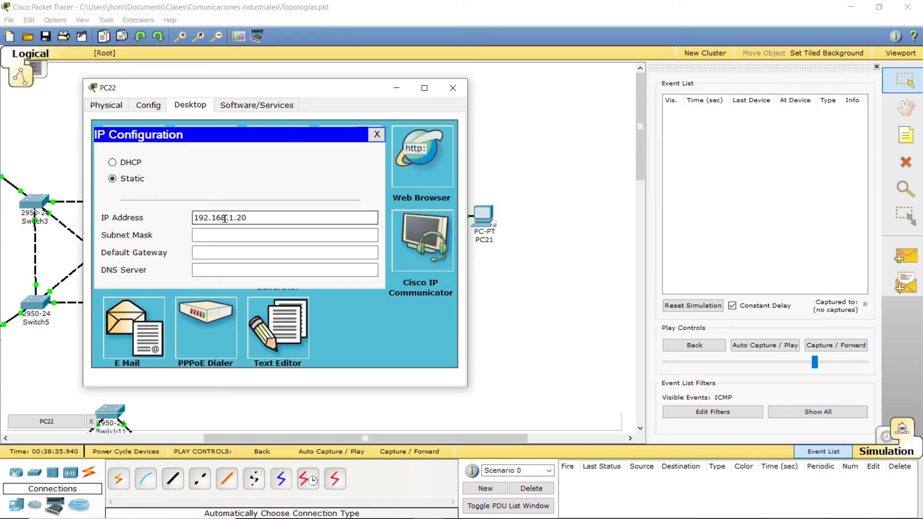
pyautogui.click(244, 232)
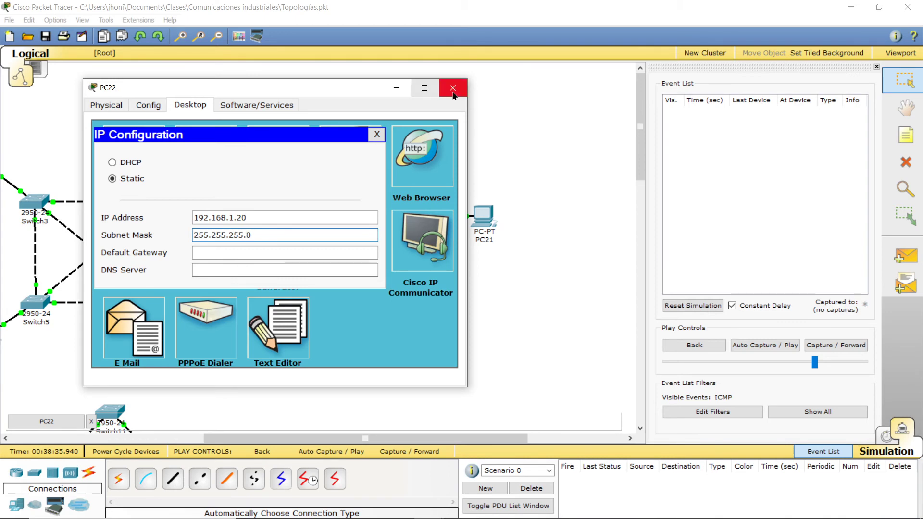
pyautogui.click(452, 89)
# Assign PC21 the static IP address 192.168.1.30 with the default subnet mask, and close its device window
pyautogui.click(482, 229)
pyautogui.click(207, 113)
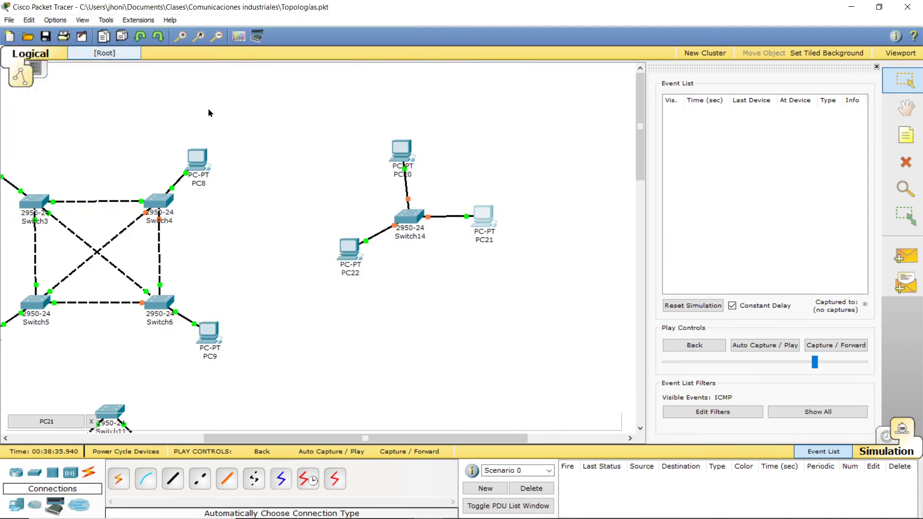
pyautogui.click(482, 213)
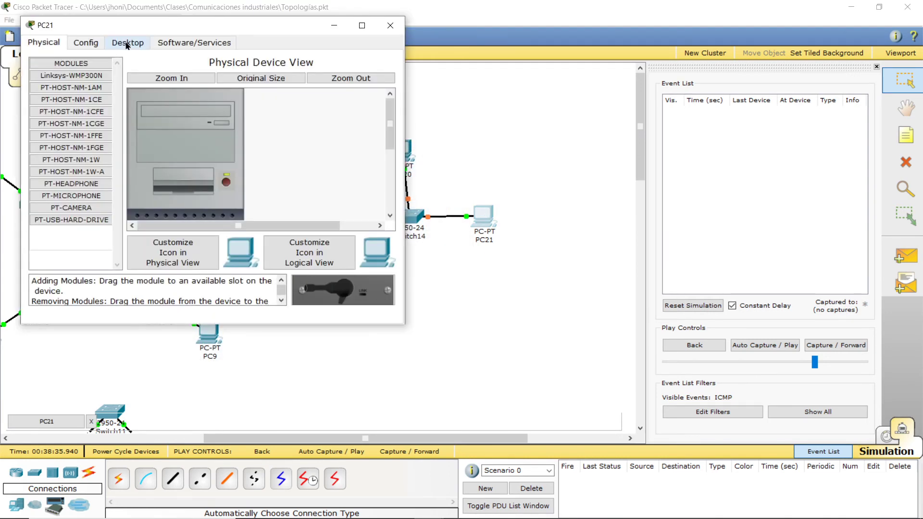
pyautogui.click(128, 42)
pyautogui.click(76, 108)
pyautogui.click(174, 157)
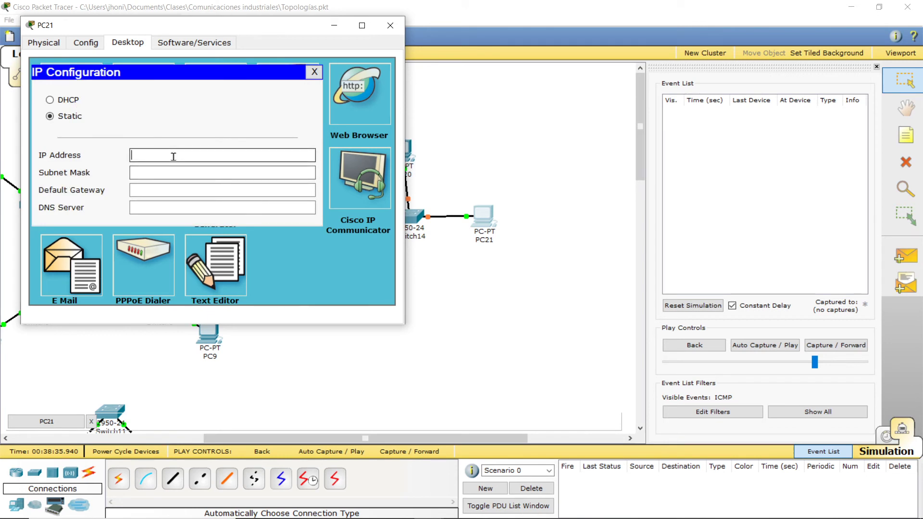
pyautogui.write('192.168.1')
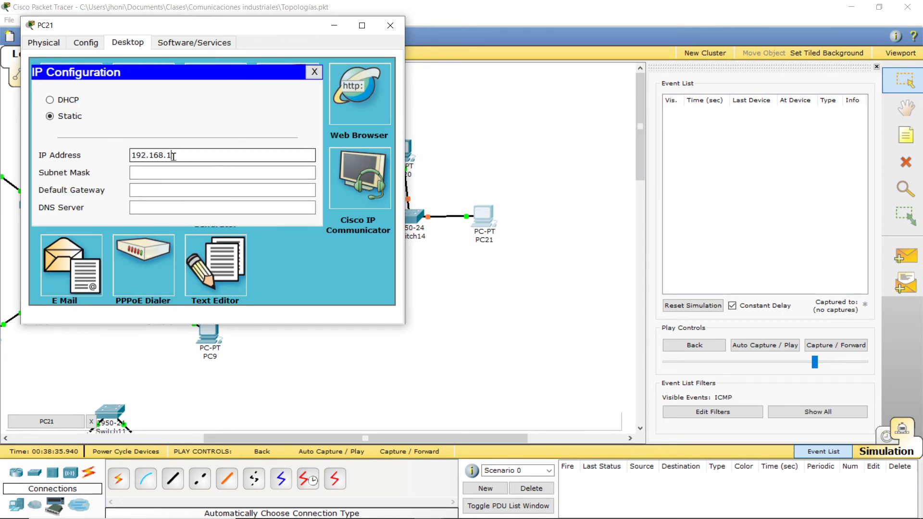
pyautogui.write('.30')
pyautogui.click(185, 172)
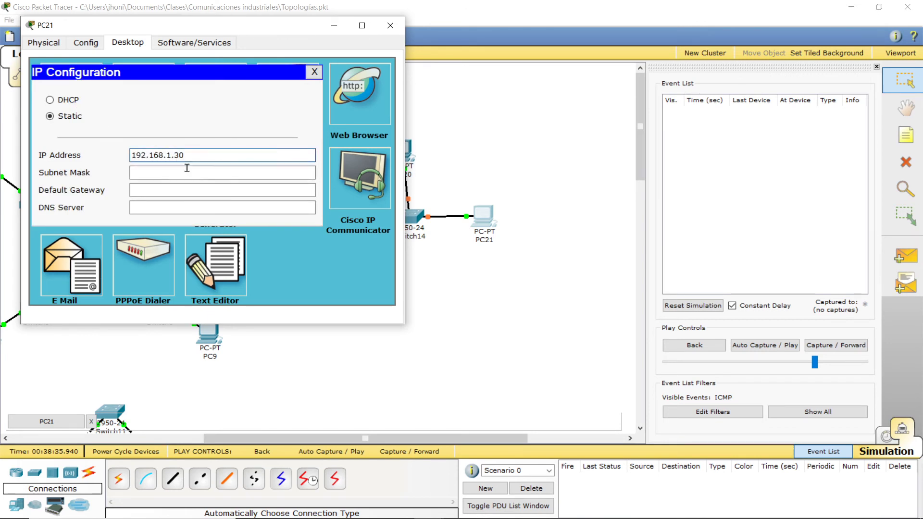
pyautogui.click(390, 25)
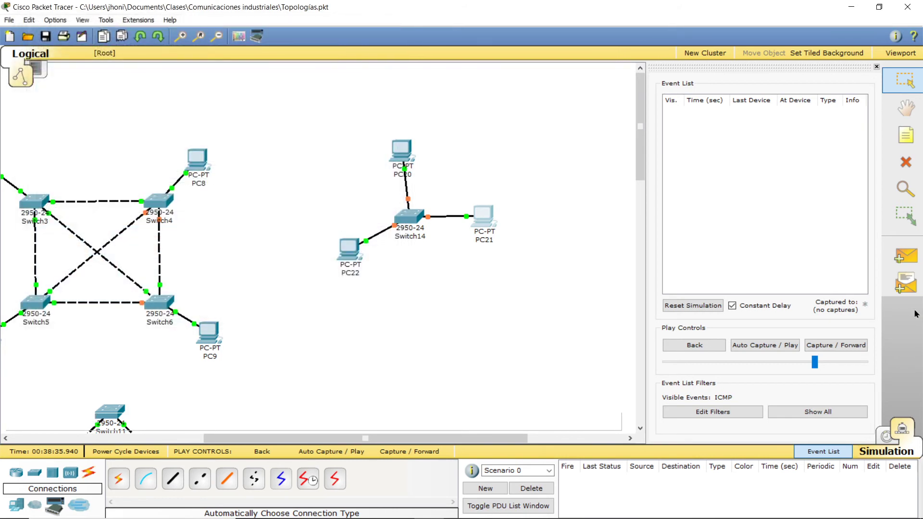
# Try to simulate a simple PDU from PC20 to PC22 with automatic capture, and delete the scenario
pyautogui.click(902, 259)
pyautogui.click(411, 161)
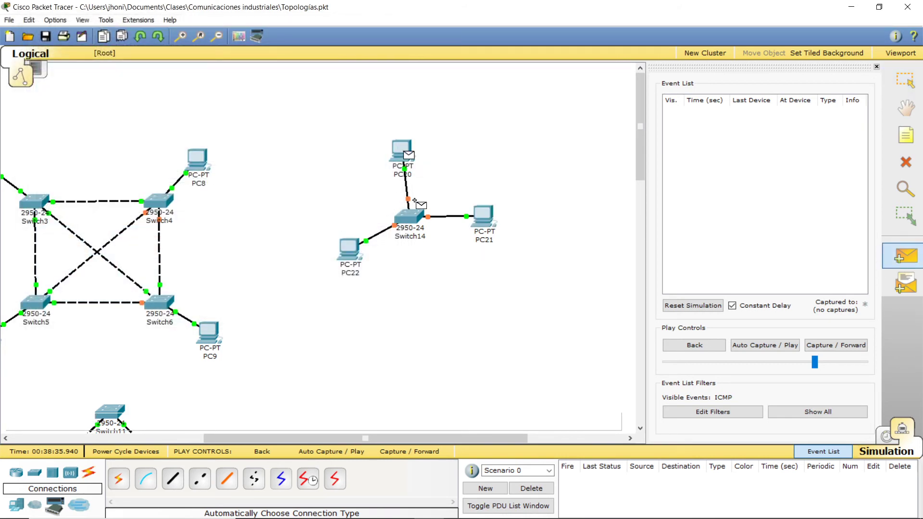
pyautogui.click(356, 254)
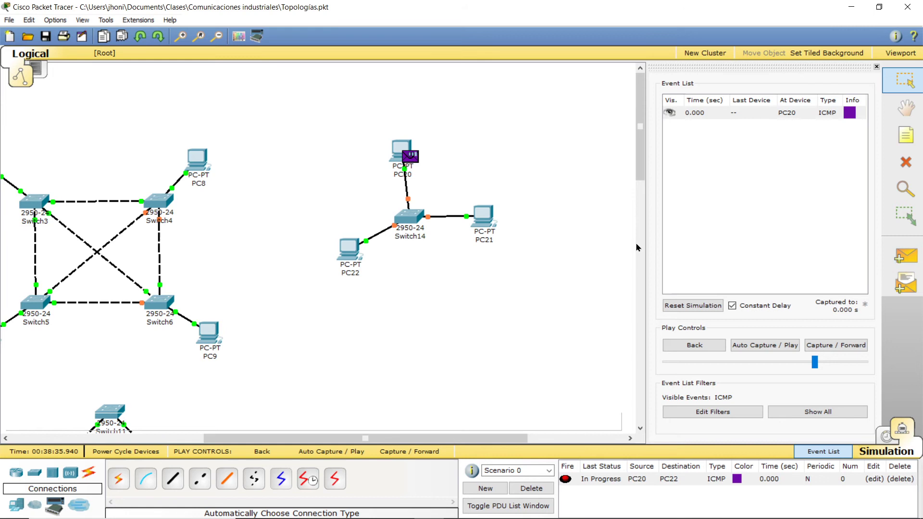
pyautogui.click(759, 346)
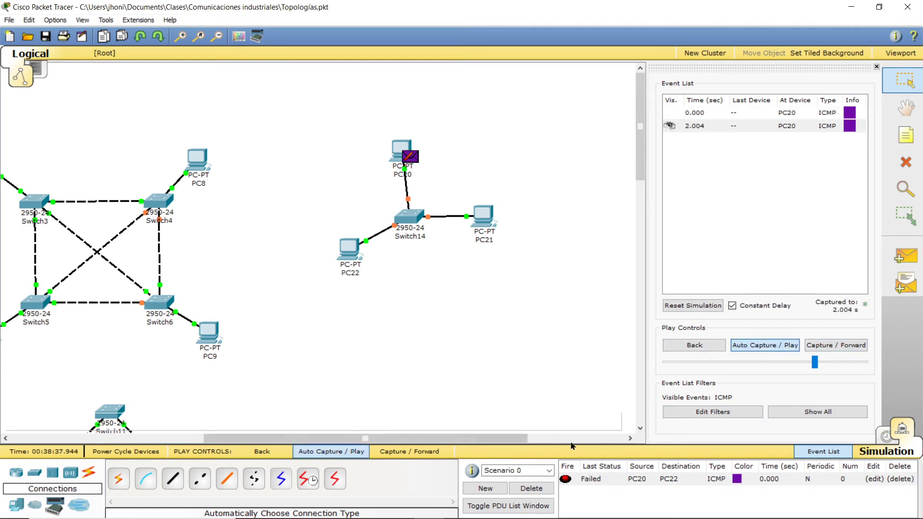
pyautogui.click(531, 488)
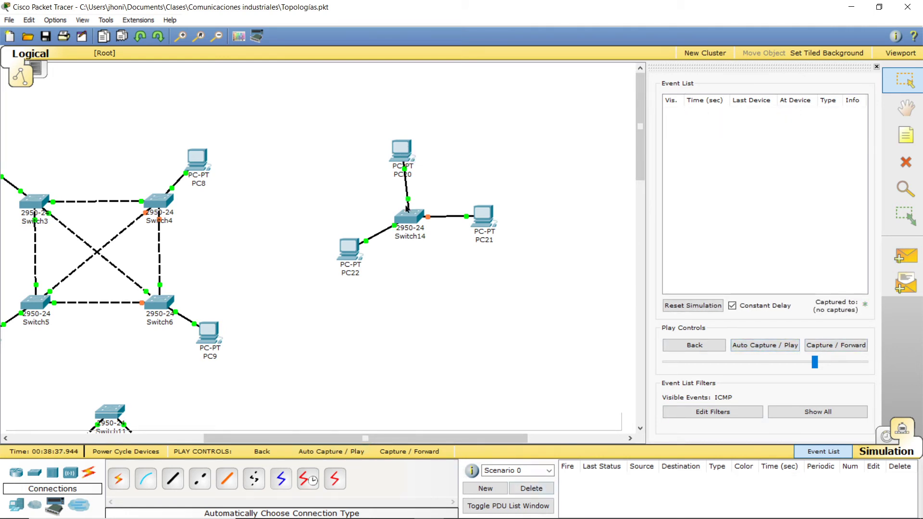
# Add a new simple PDU from PC20 to PC22 and start automatic capture of the simulation
pyautogui.click(906, 256)
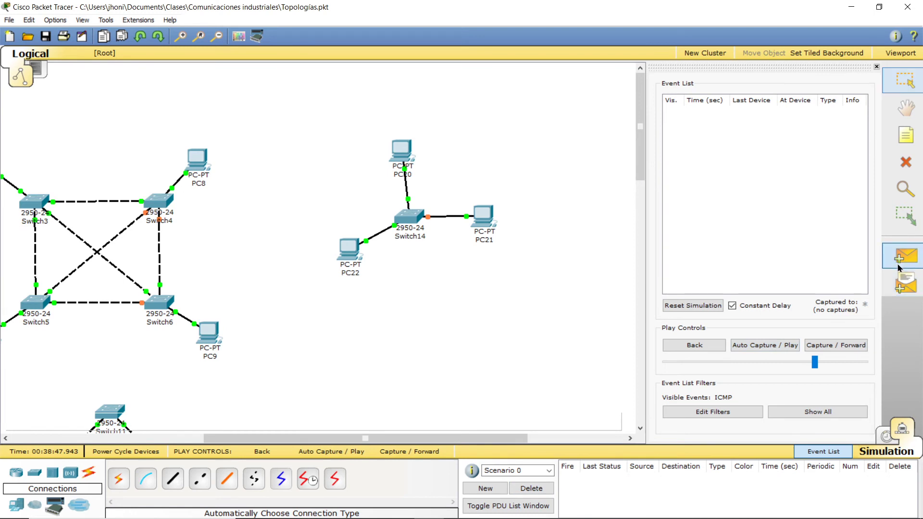
pyautogui.click(409, 155)
pyautogui.click(350, 248)
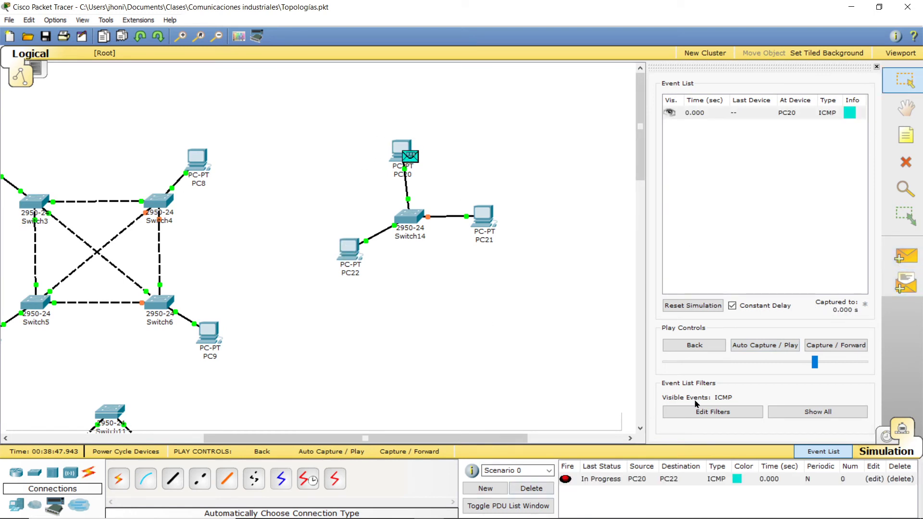
pyautogui.click(755, 346)
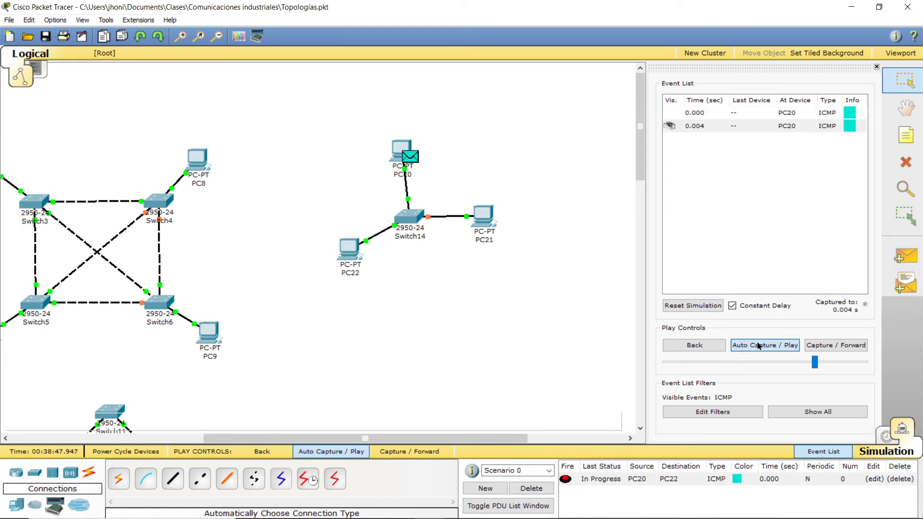
# Pause and resume the automatic capture of the PC20 to PC22 message, and delete the scenario
pyautogui.click(758, 345)
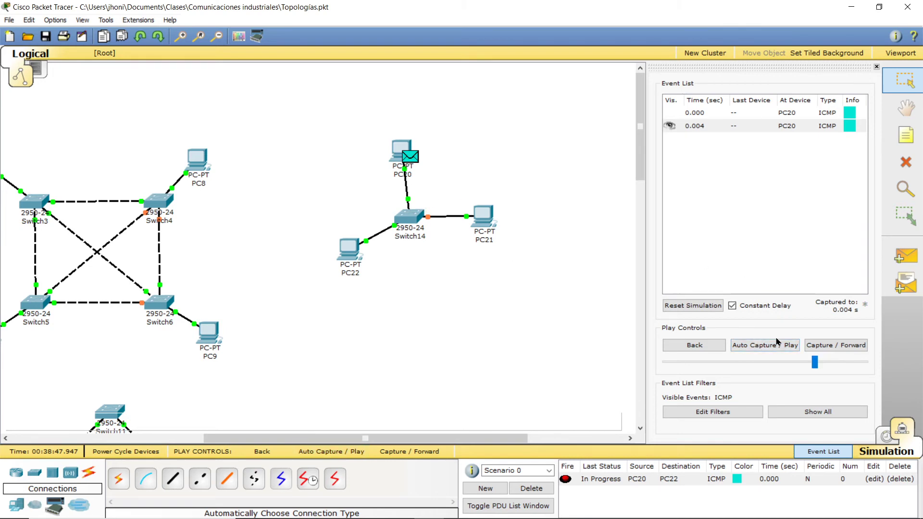
pyautogui.click(756, 345)
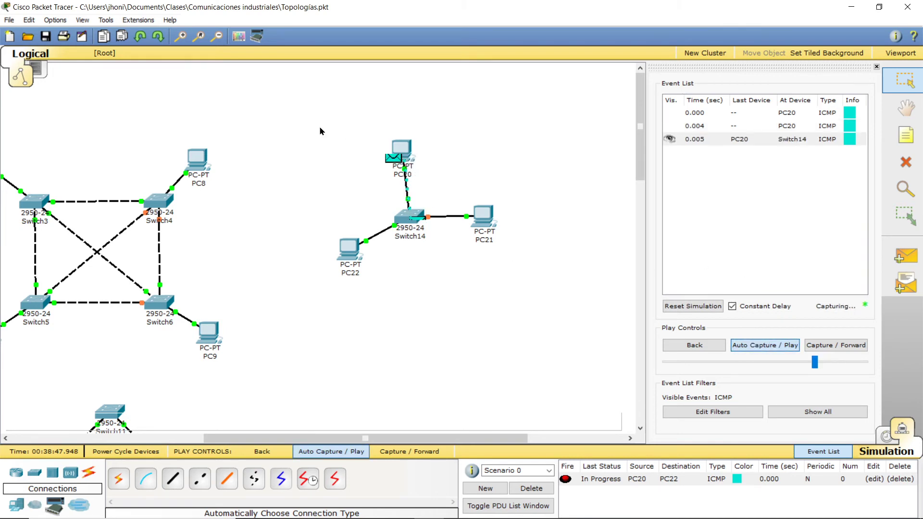
pyautogui.click(550, 490)
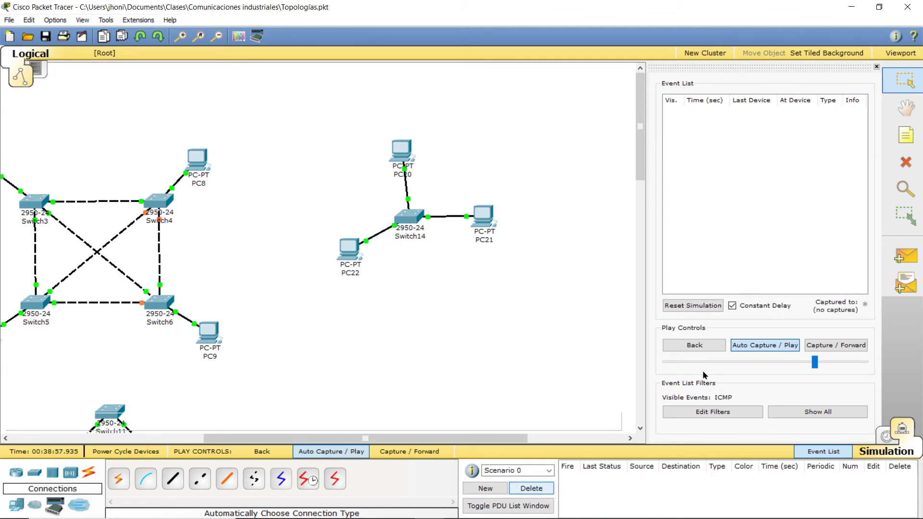
# Simulate a simple PDU from PC22 to PC21 with automatic capture, and delete the scenario
pyautogui.click(904, 259)
pyautogui.click(350, 249)
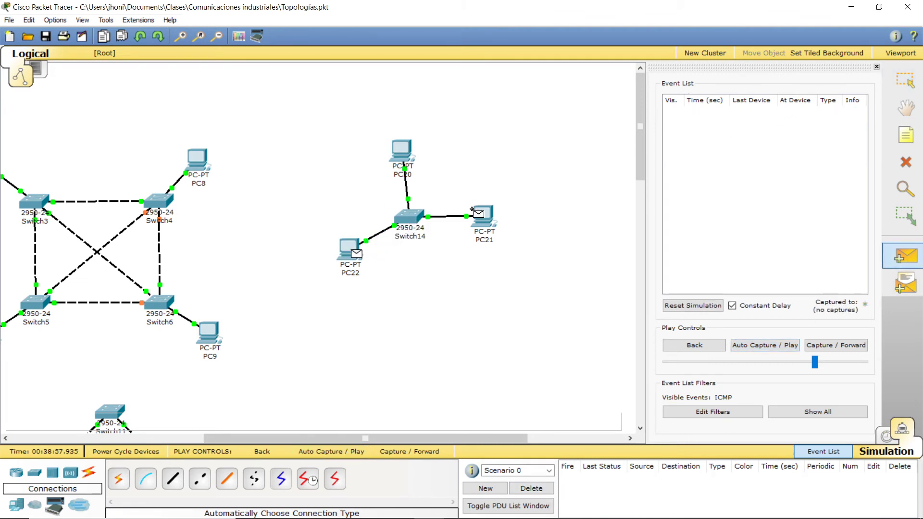
pyautogui.click(473, 213)
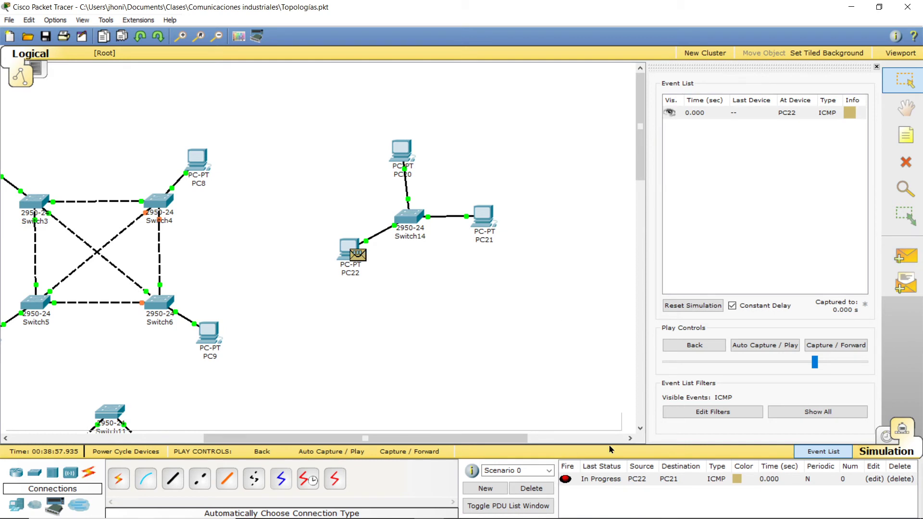
pyautogui.click(753, 347)
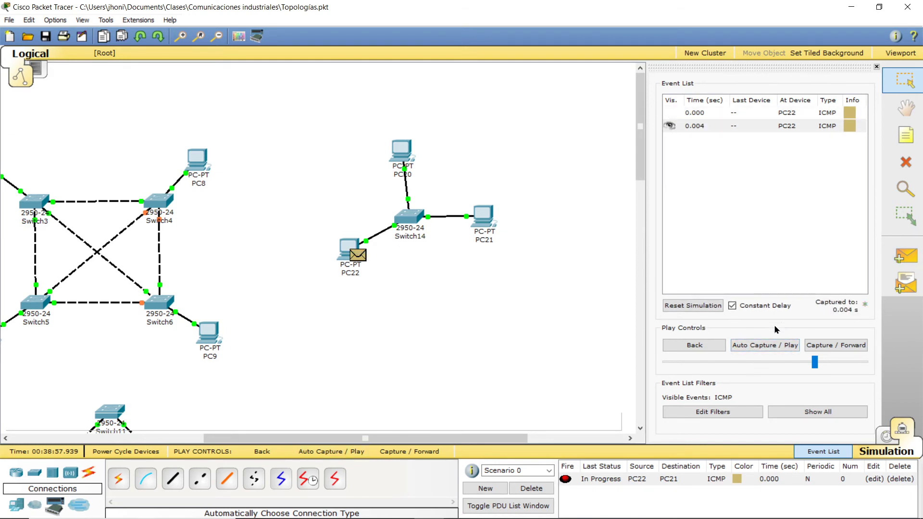
pyautogui.click(766, 346)
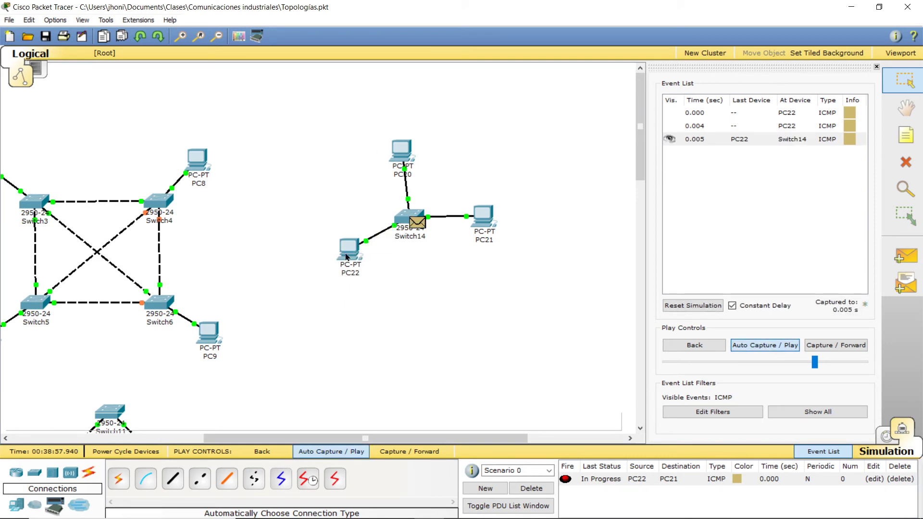
pyautogui.click(514, 487)
# Add a simple PDU from PC5 to PC4 in the network of Switch0, Switch1 and Switch2
pyautogui.moveTo(637, 156)
pyautogui.mouseDown()
pyautogui.moveTo(637, 206)
pyautogui.moveTo(637, 167)
pyautogui.mouseUp()
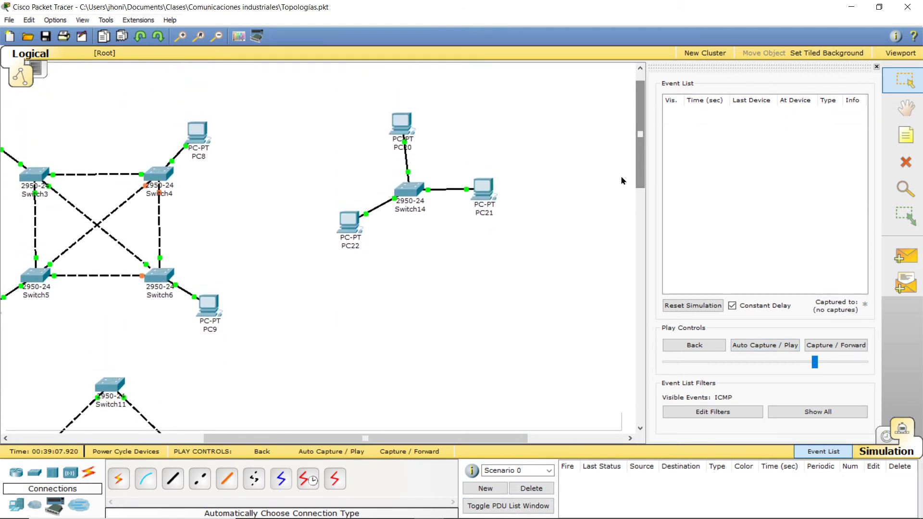
pyautogui.moveTo(357, 437); pyautogui.dragTo(286, 426)
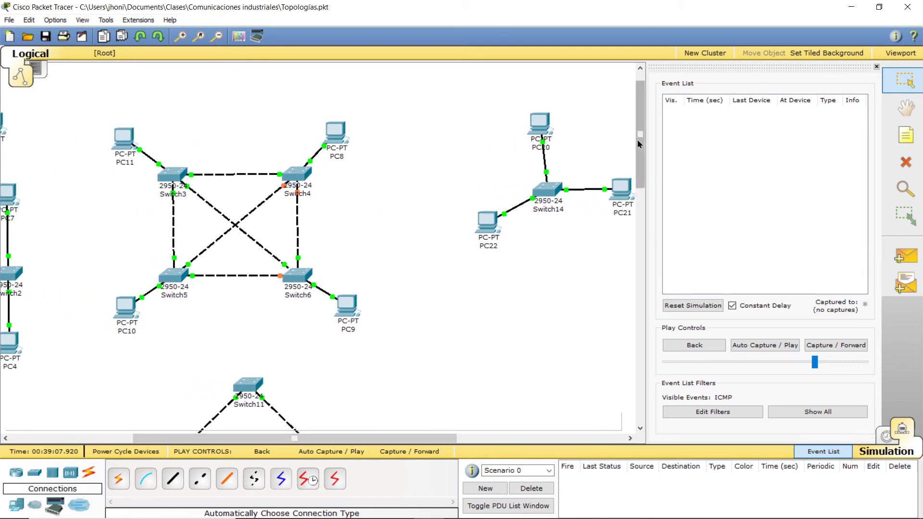
pyautogui.moveTo(639, 144); pyautogui.dragTo(639, 135)
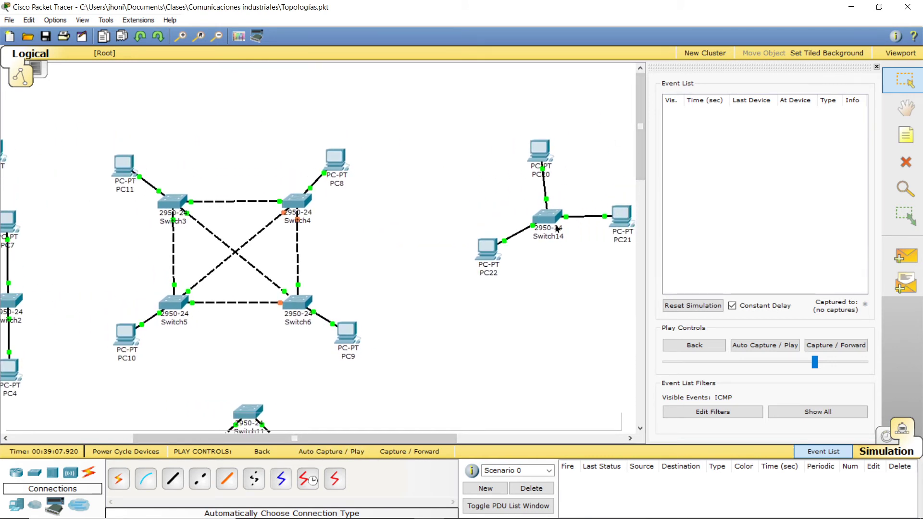
pyautogui.moveTo(638, 131); pyautogui.dragTo(639, 136)
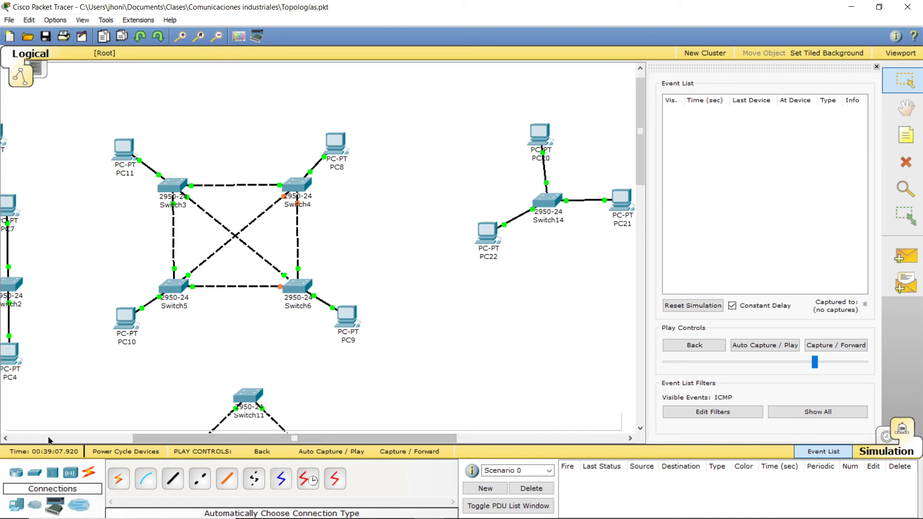
pyautogui.moveTo(153, 437); pyautogui.dragTo(49, 438)
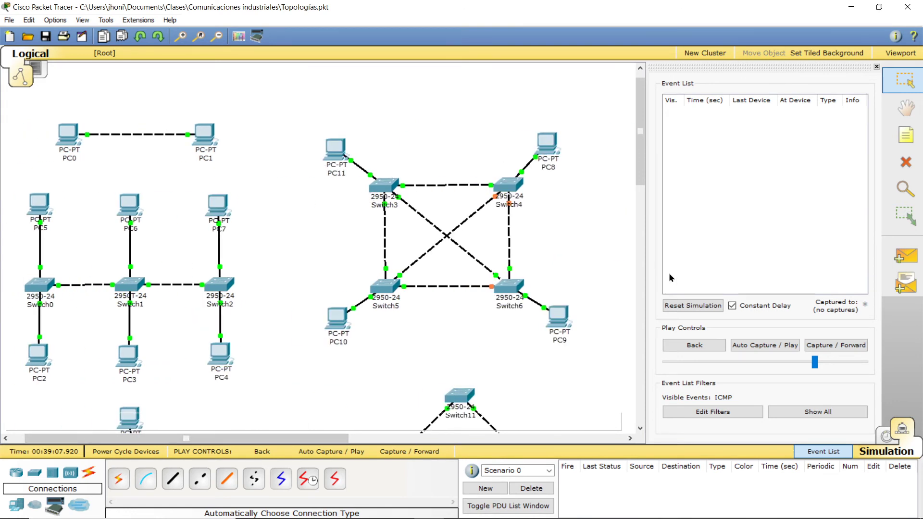
pyautogui.click(904, 256)
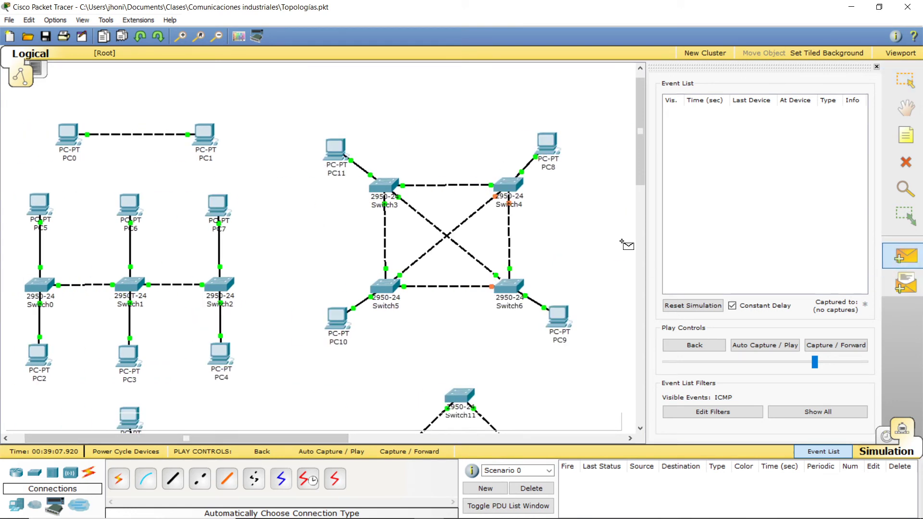
pyautogui.click(43, 203)
pyautogui.click(224, 345)
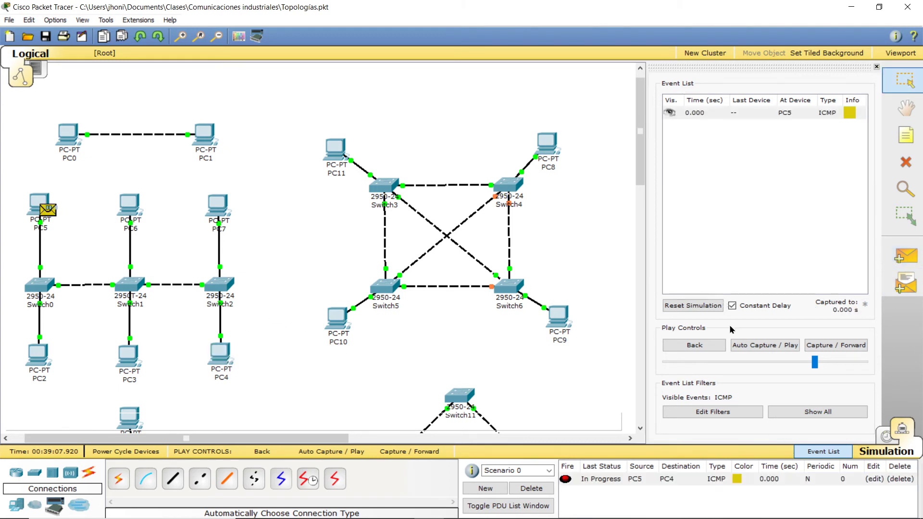
# Run the automatic capture of the PC5 to PC4 message at an increased play speed, and delete the scenario
pyautogui.click(756, 346)
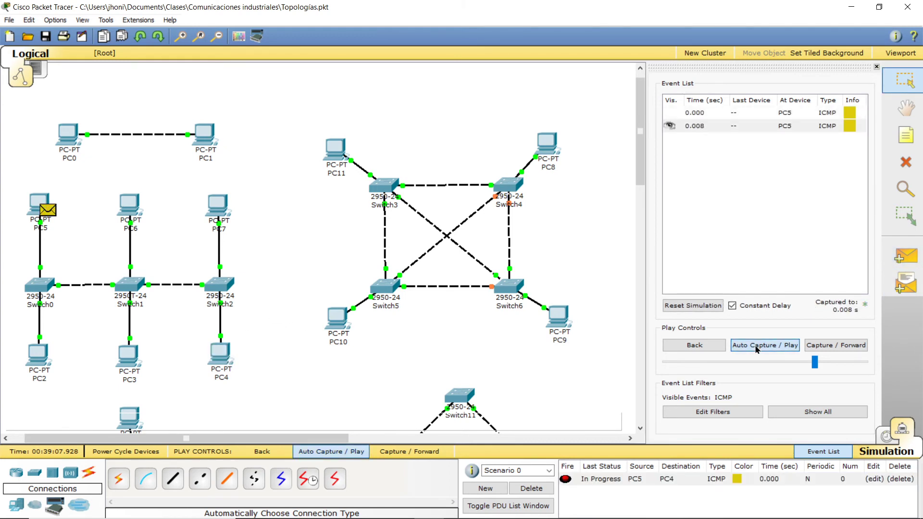
pyautogui.click(756, 347)
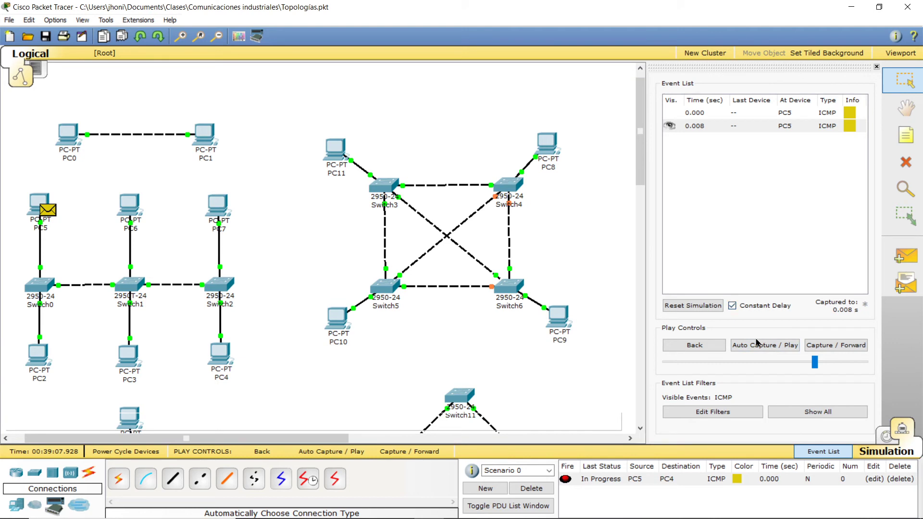
pyautogui.click(757, 349)
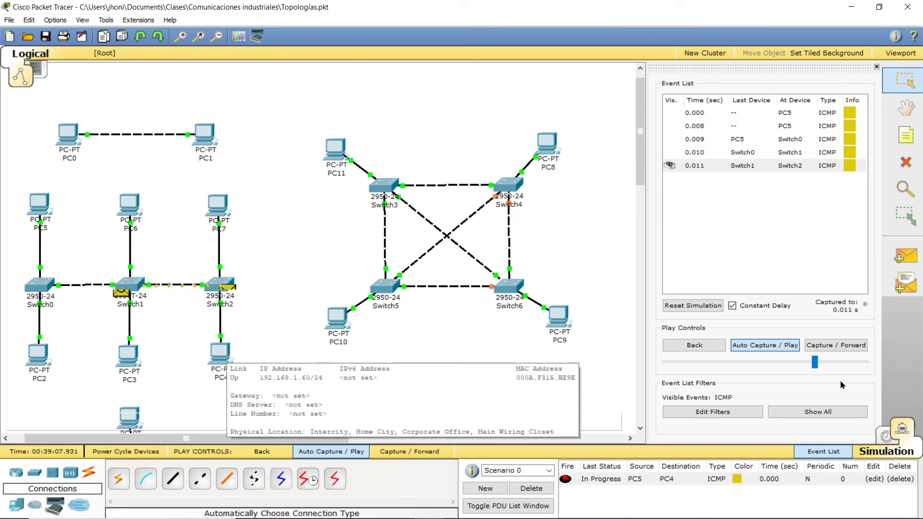
pyautogui.moveTo(815, 364); pyautogui.dragTo(828, 363)
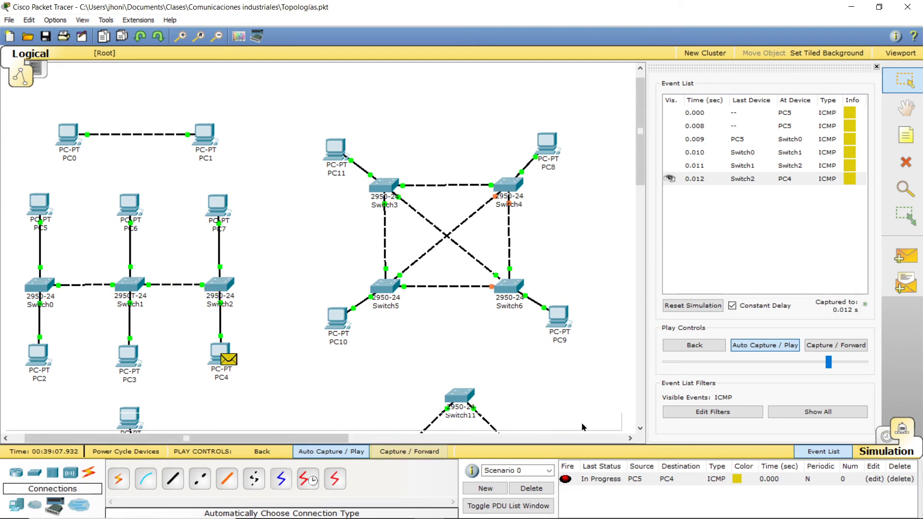
pyautogui.click(529, 489)
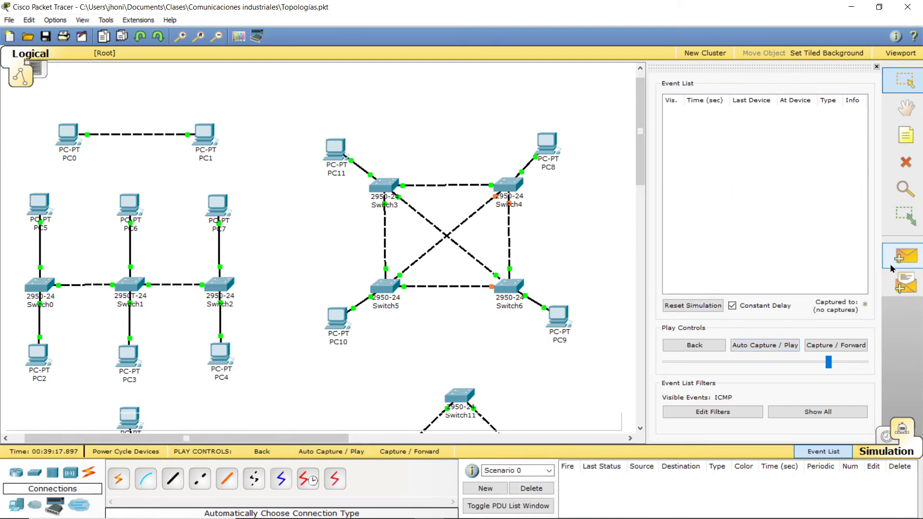
# Simulate a simple PDU from PC7 to PC3 with automatic capture, and delete the scenario
pyautogui.click(906, 256)
pyautogui.click(218, 206)
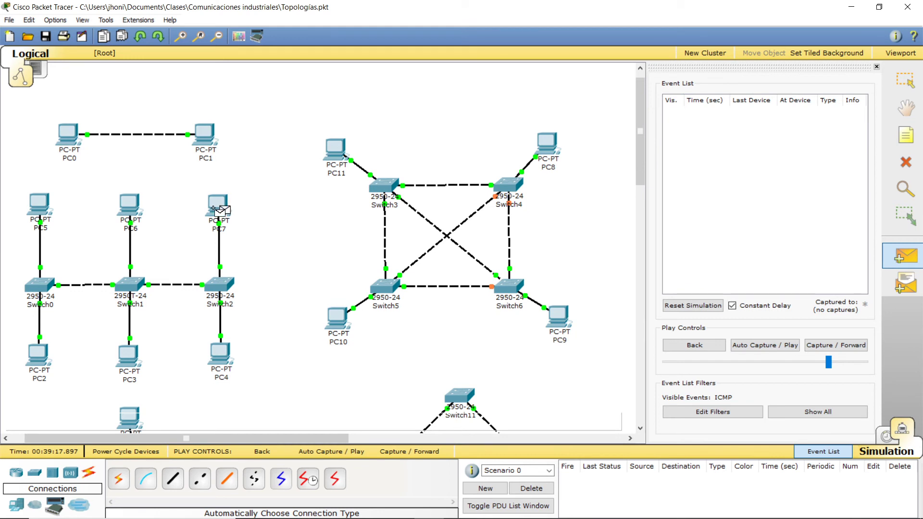
pyautogui.click(136, 355)
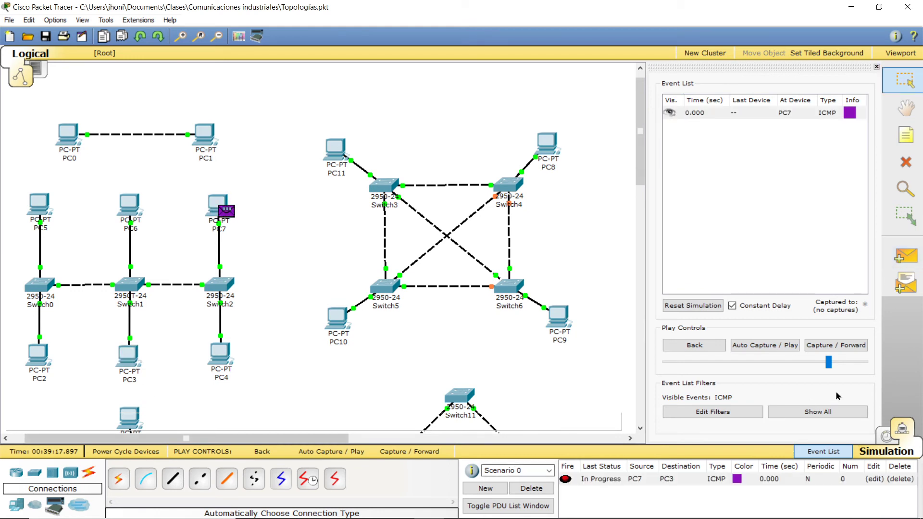
pyautogui.click(775, 349)
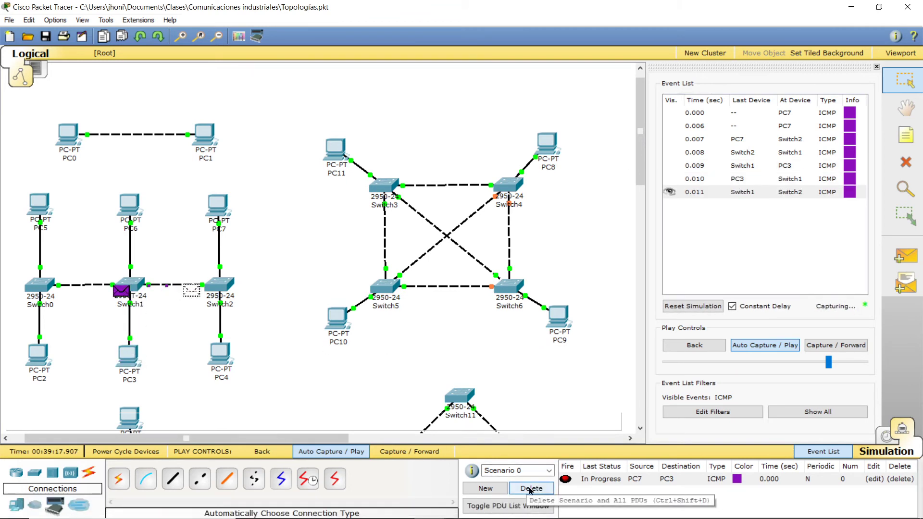
pyautogui.click(530, 489)
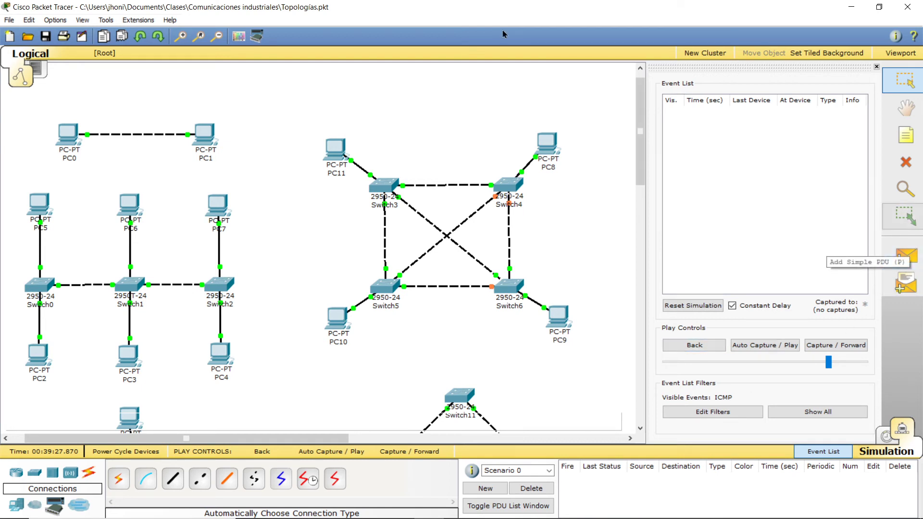
# Simulate a simple PDU from PC8 to PC10 across the mesh network, and clear the event list and the scenario
pyautogui.click(911, 267)
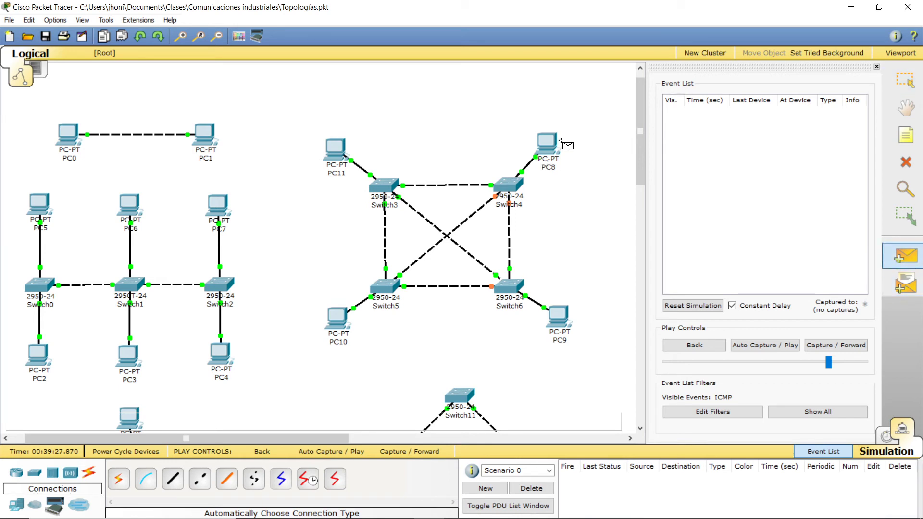
pyautogui.click(561, 142)
pyautogui.click(335, 327)
pyautogui.click(764, 345)
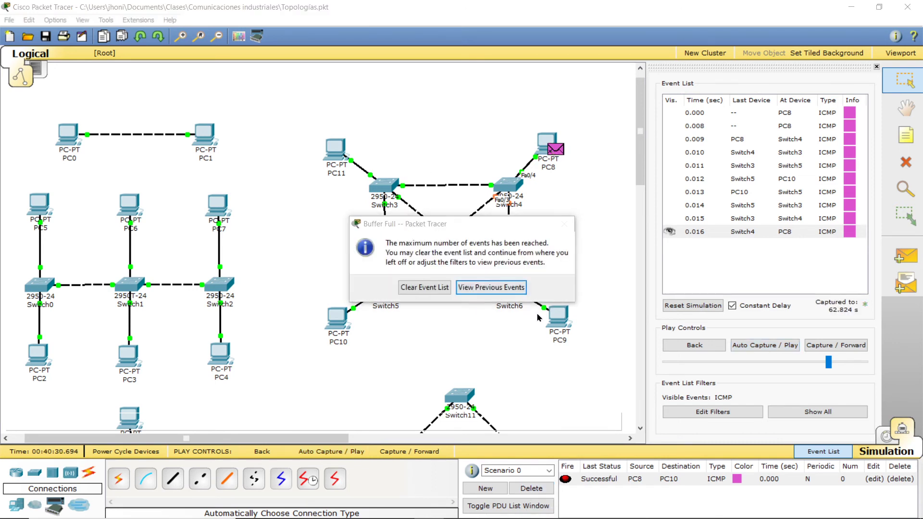
pyautogui.click(426, 287)
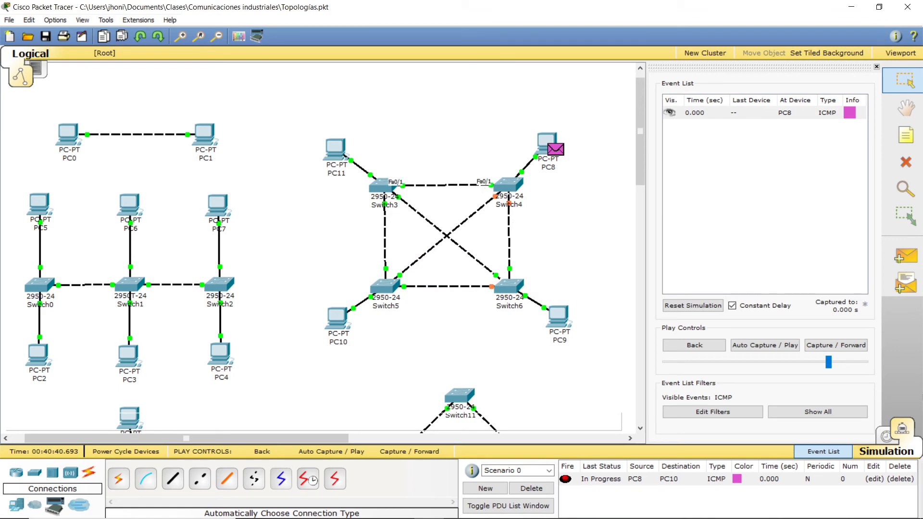
pyautogui.click(546, 491)
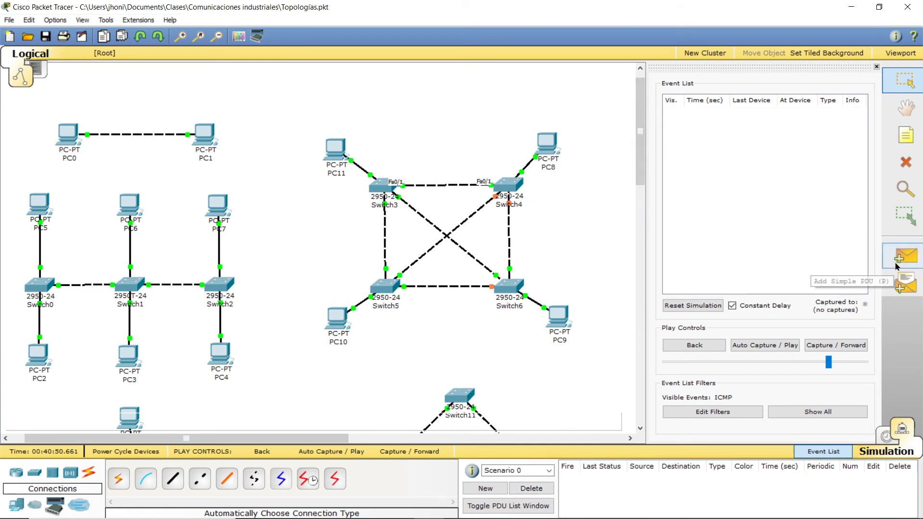
# Simulate a simple PDU from PC8 to PC9 with automatic capture, and delete the scenario
pyautogui.click(906, 256)
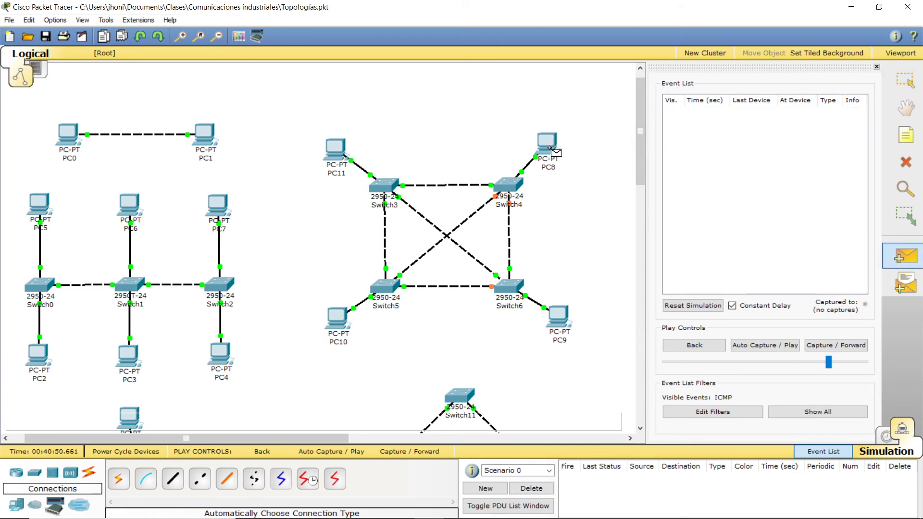
pyautogui.click(553, 149)
pyautogui.click(558, 317)
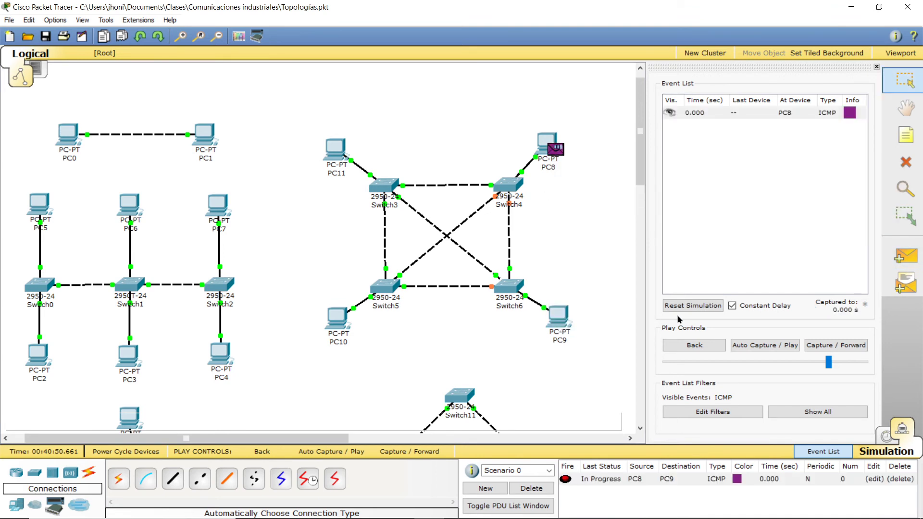
pyautogui.click(753, 351)
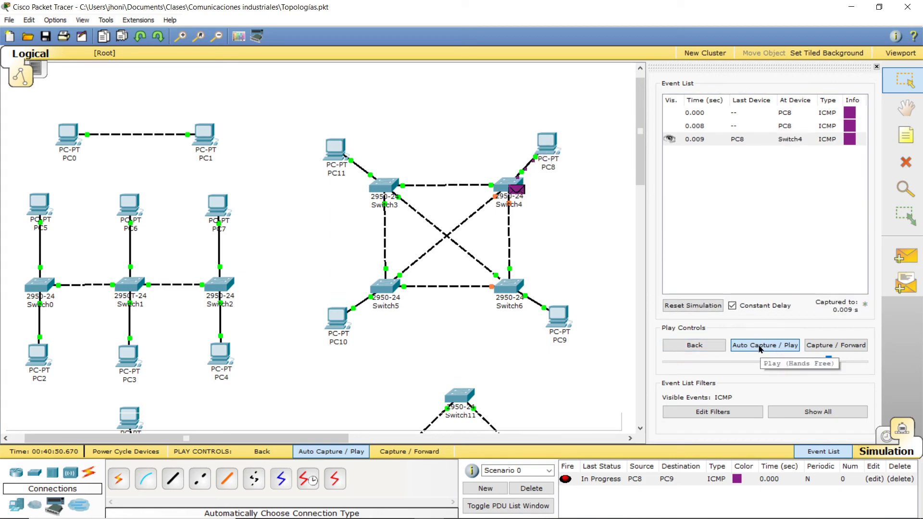
pyautogui.moveTo(523, 280)
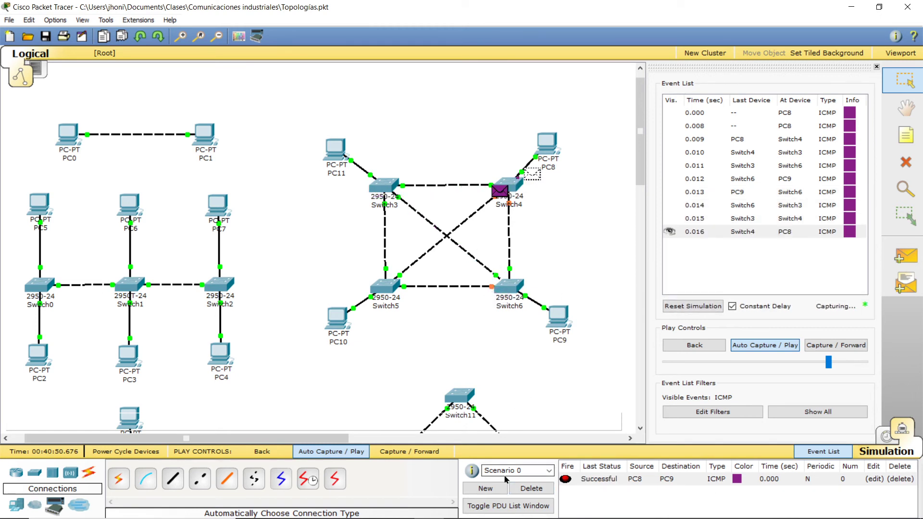
pyautogui.click(524, 488)
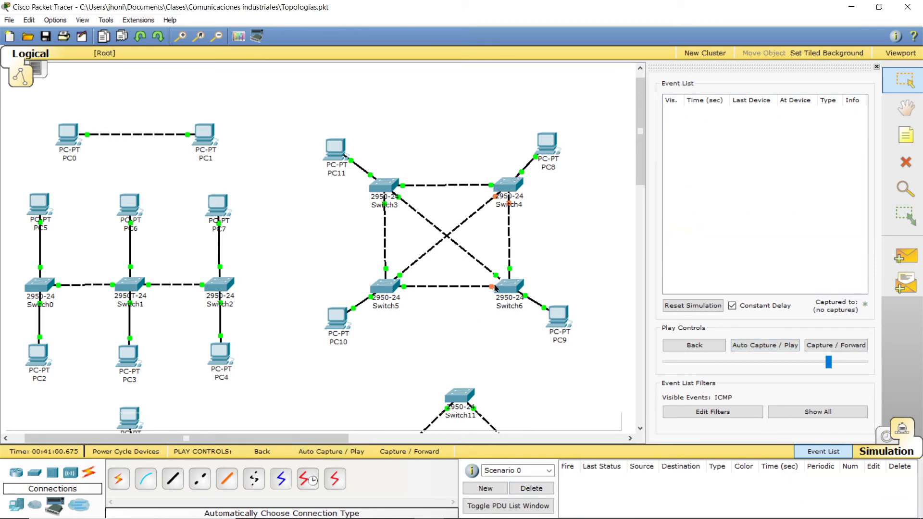
# Detach the link between Switch5 and Switch6, and reconnect the two switches with an automatically chosen connection type
pyautogui.moveTo(491, 287); pyautogui.dragTo(456, 301)
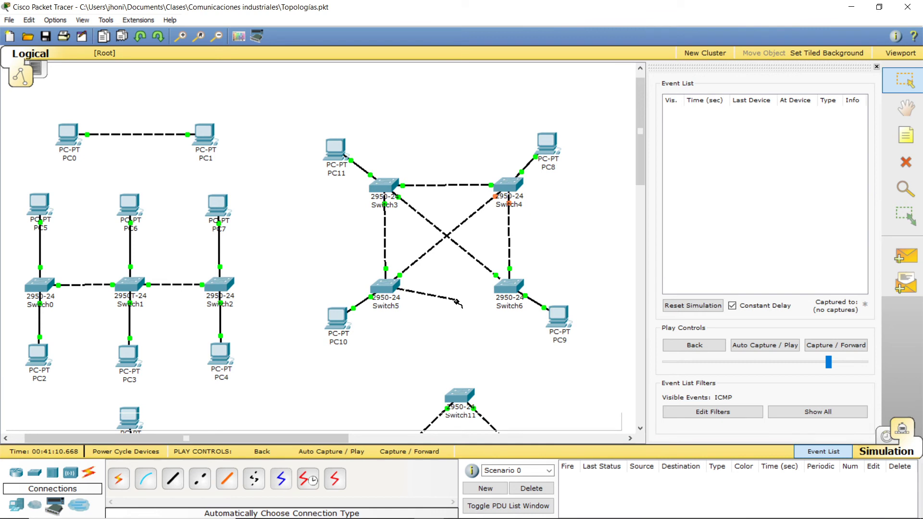
pyautogui.click(456, 302)
pyautogui.click(119, 480)
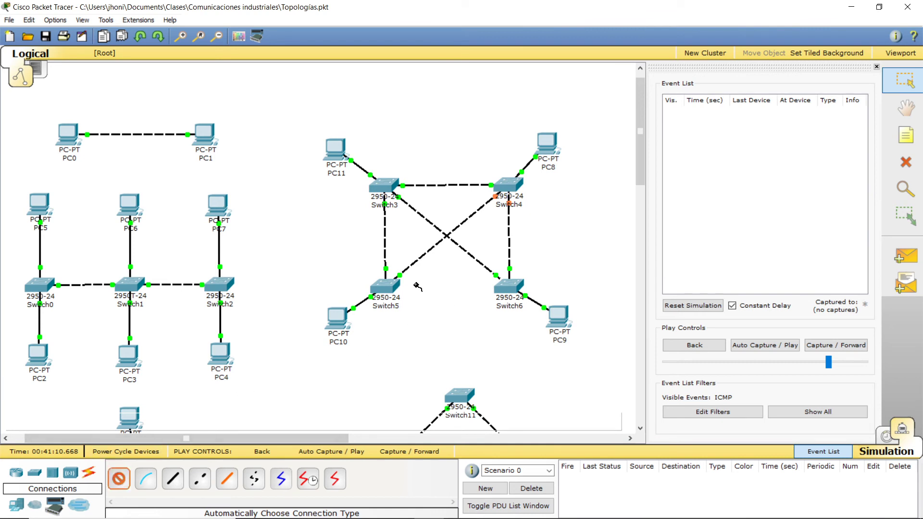
pyautogui.click(397, 289)
pyautogui.click(508, 287)
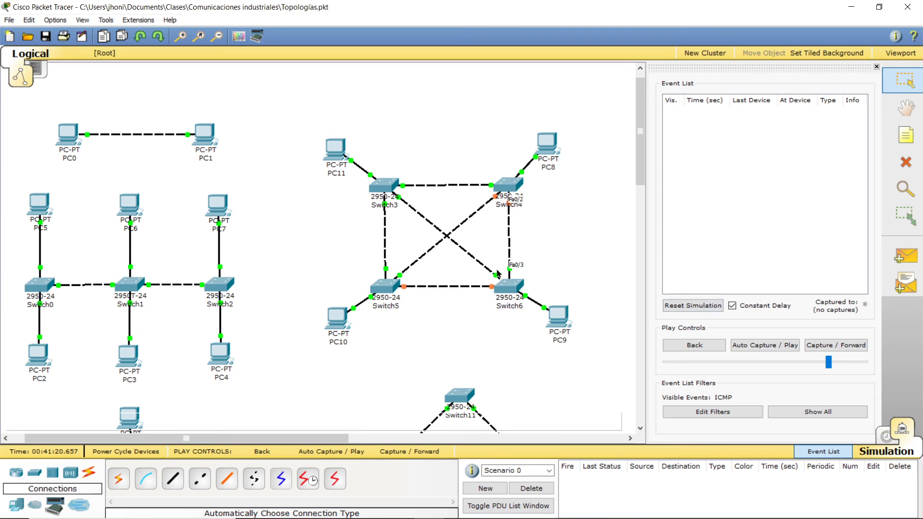
# Detach the link between Switch4 and Switch6, and reconnect the two switches with an automatically chosen connection type
pyautogui.moveTo(510, 207); pyautogui.dragTo(565, 232)
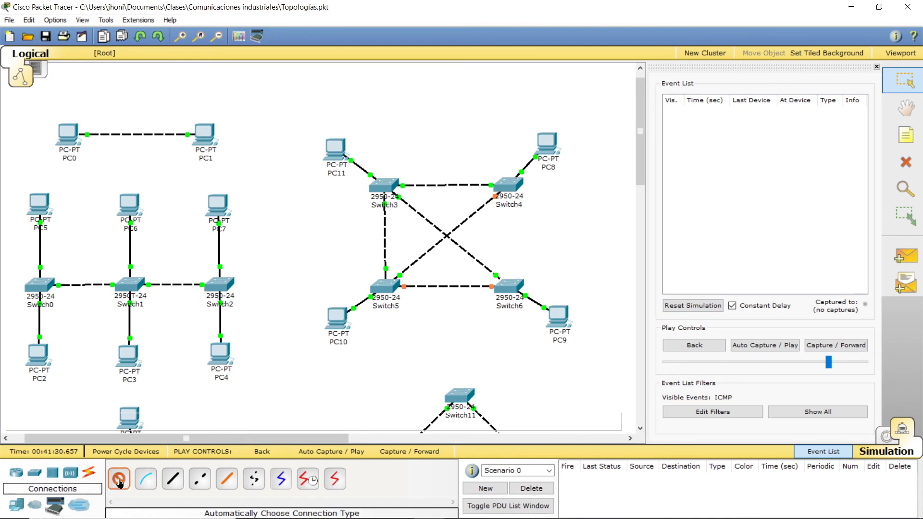
pyautogui.click(513, 282)
pyautogui.click(510, 185)
# Simulate a simple PDU from PC8 to PC9 across the mesh network with automatic capture
pyautogui.click(906, 256)
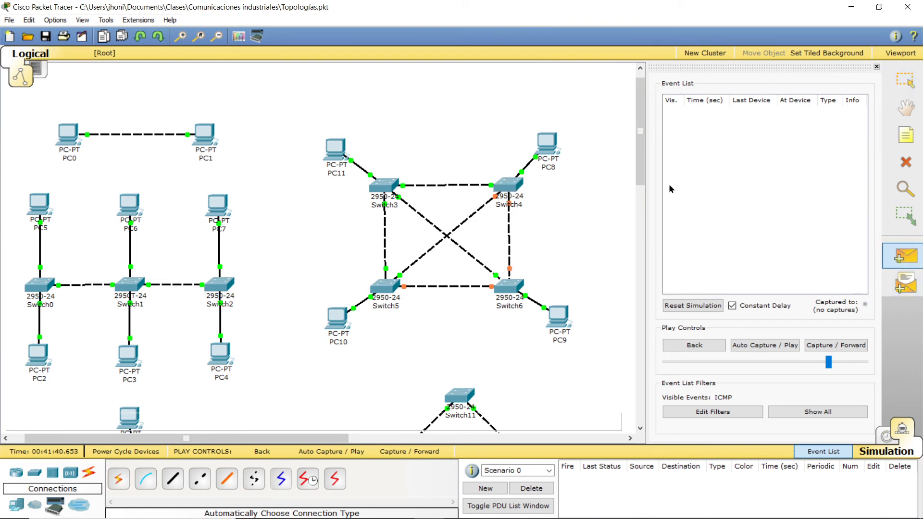
pyautogui.click(538, 146)
pyautogui.click(509, 184)
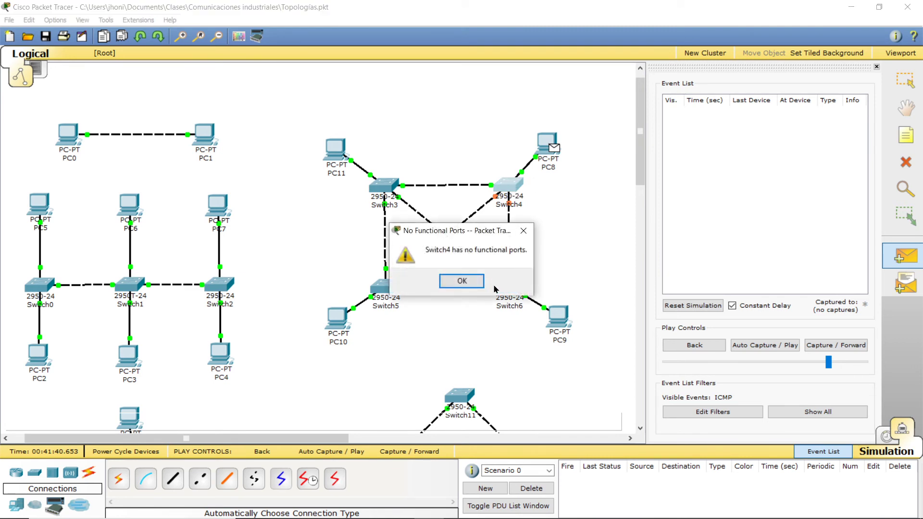
pyautogui.click(462, 281)
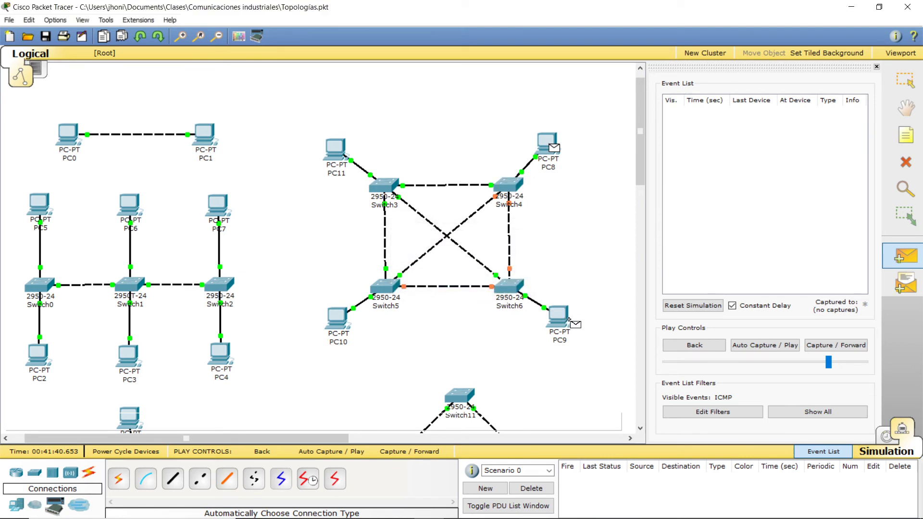
pyautogui.click(566, 323)
pyautogui.click(765, 346)
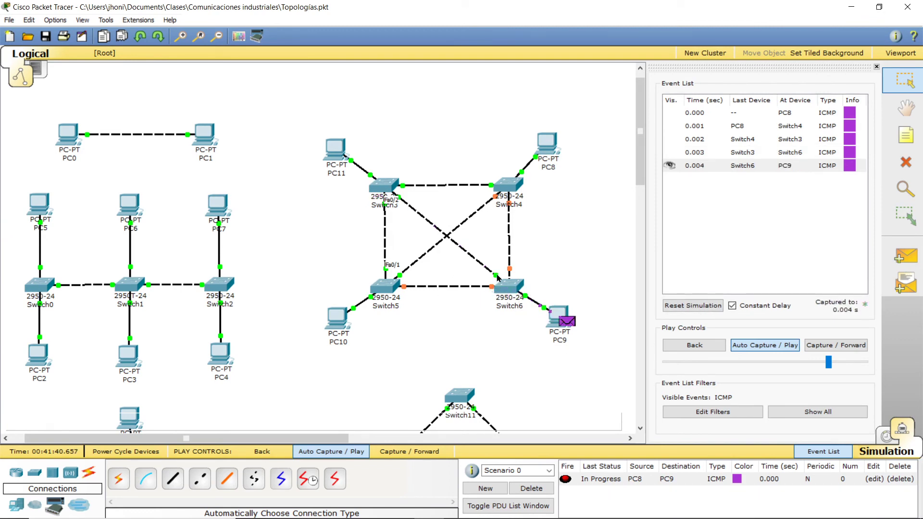
# Detach the diagonal link between Switch3 and Switch6, and delete the current scenario
pyautogui.click(472, 255)
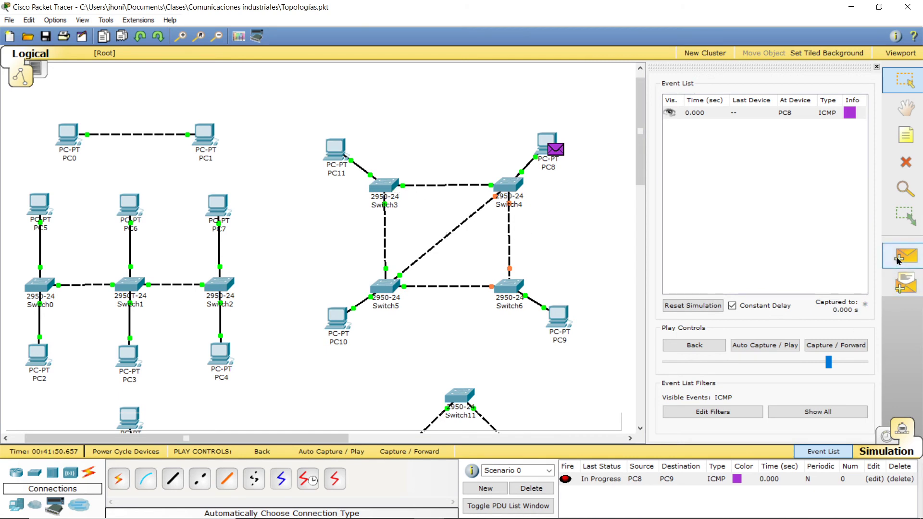
pyautogui.click(905, 256)
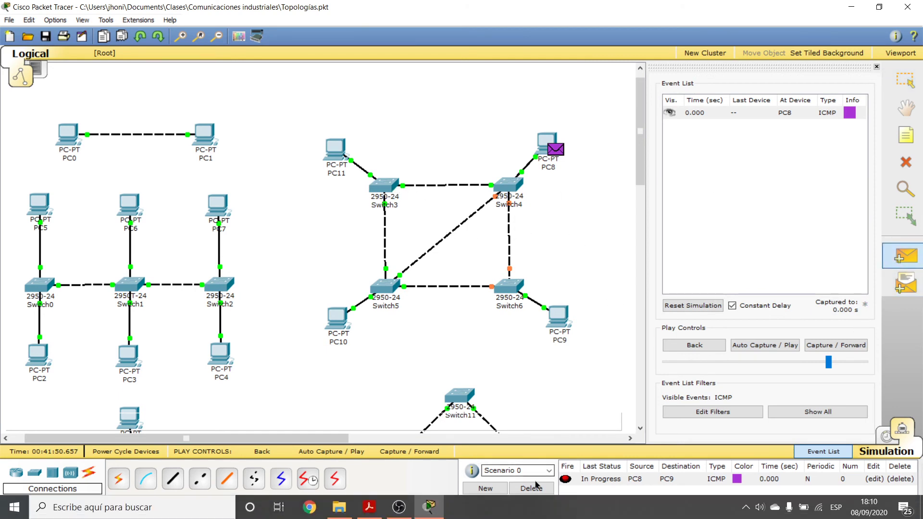
pyautogui.click(531, 488)
# Simulate a simple PDU from PC8 to PC9 without the Switch3–Switch6 link using automatic capture, and clear the event list
pyautogui.click(548, 144)
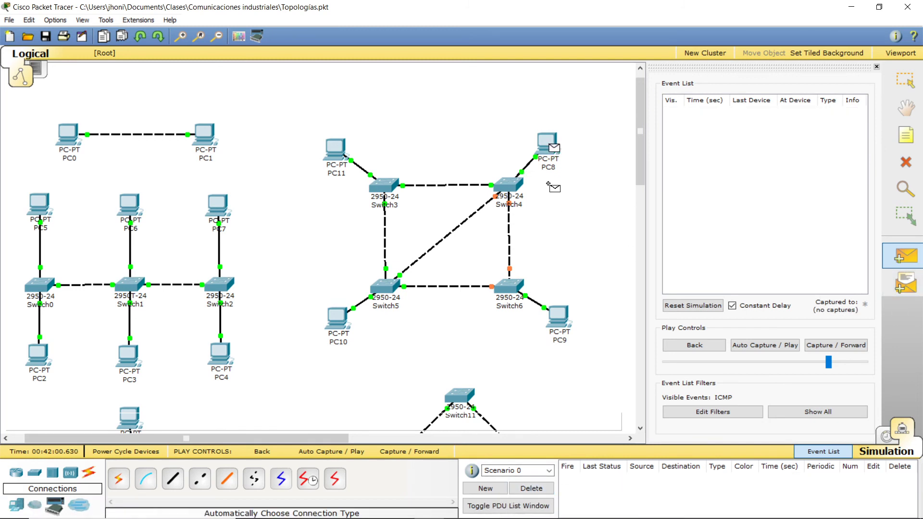
pyautogui.click(559, 315)
pyautogui.click(795, 345)
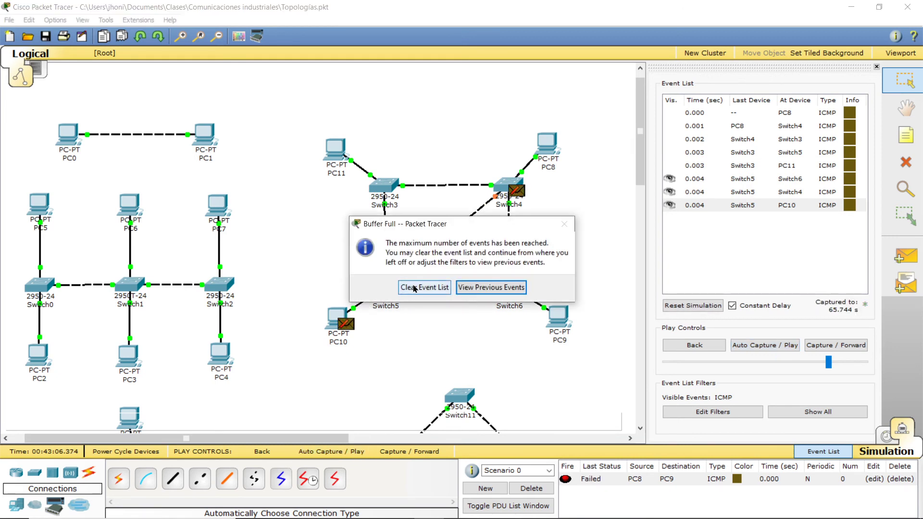
pyautogui.click(421, 286)
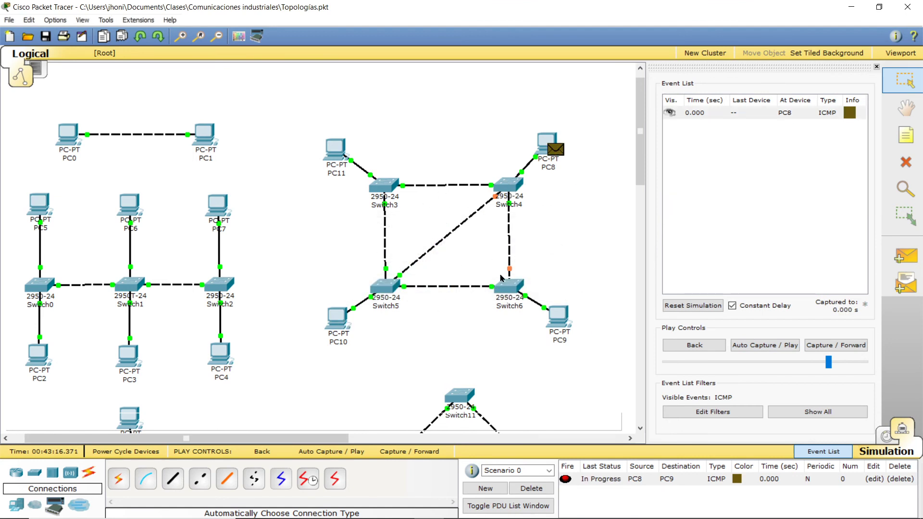
# Detach the link from Switch4 to Switch6 once more, and cable the two switches again with an automatically chosen connection type
pyautogui.moveTo(509, 270); pyautogui.dragTo(553, 260)
pyautogui.click(118, 478)
pyautogui.click(512, 186)
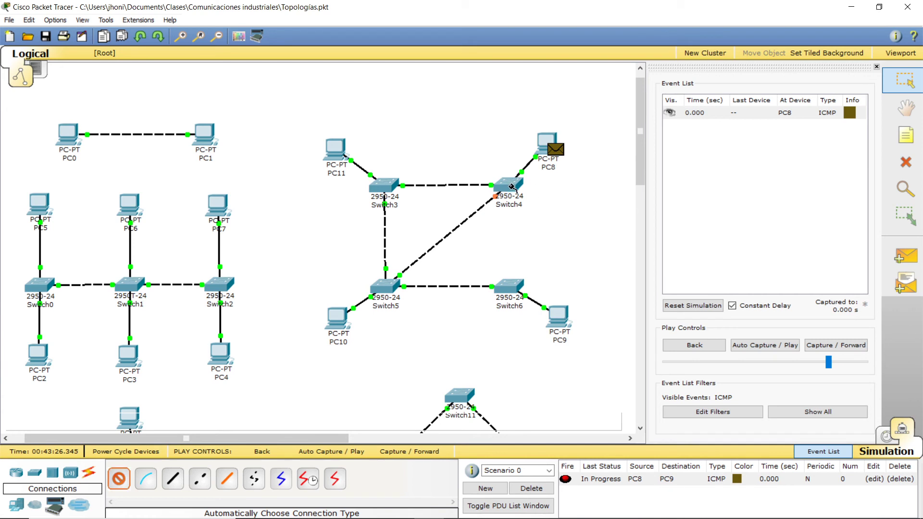
pyautogui.click(509, 286)
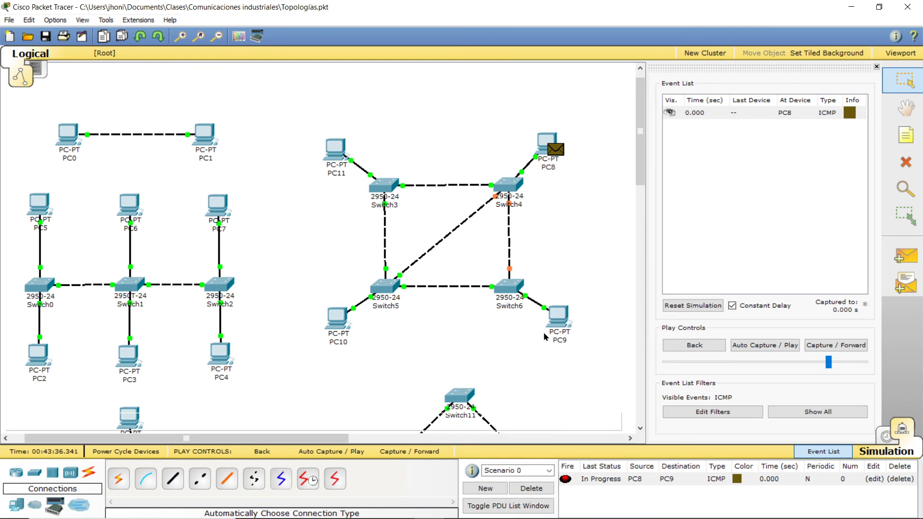
# Delete the scenario, and reconnect Switch3 to Switch6 diagonally with an automatically chosen connection type
pyautogui.moveTo(527, 175)
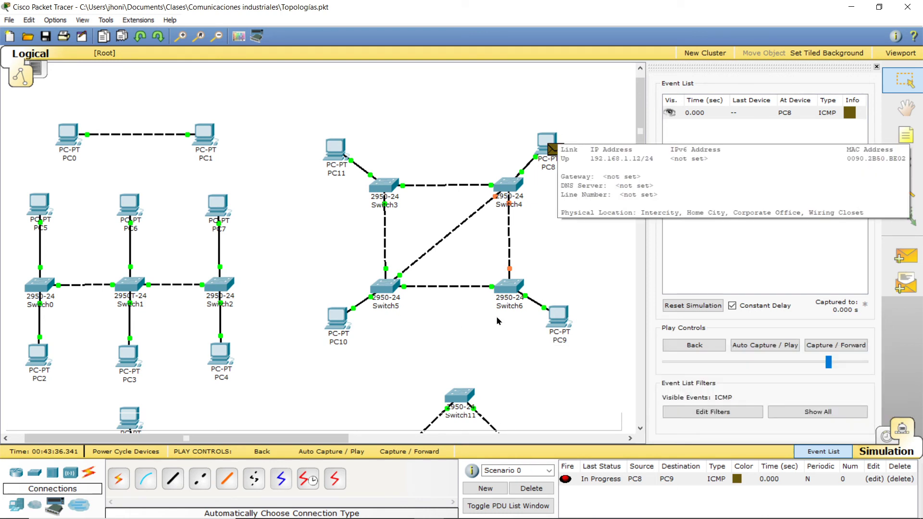
pyautogui.click(905, 256)
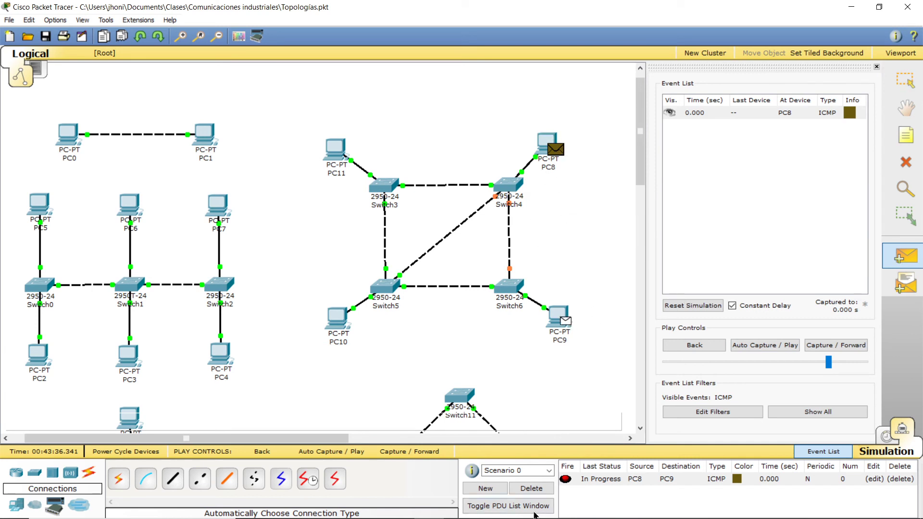
pyautogui.click(531, 488)
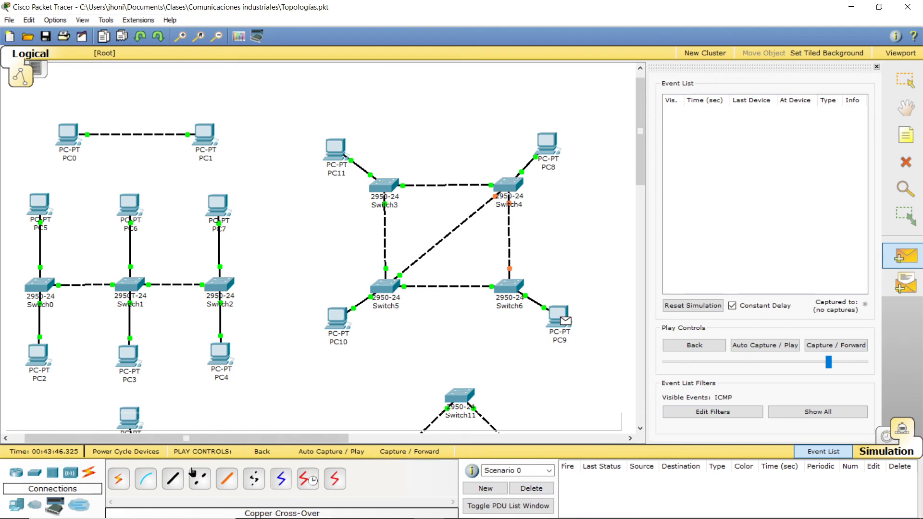
pyautogui.click(109, 477)
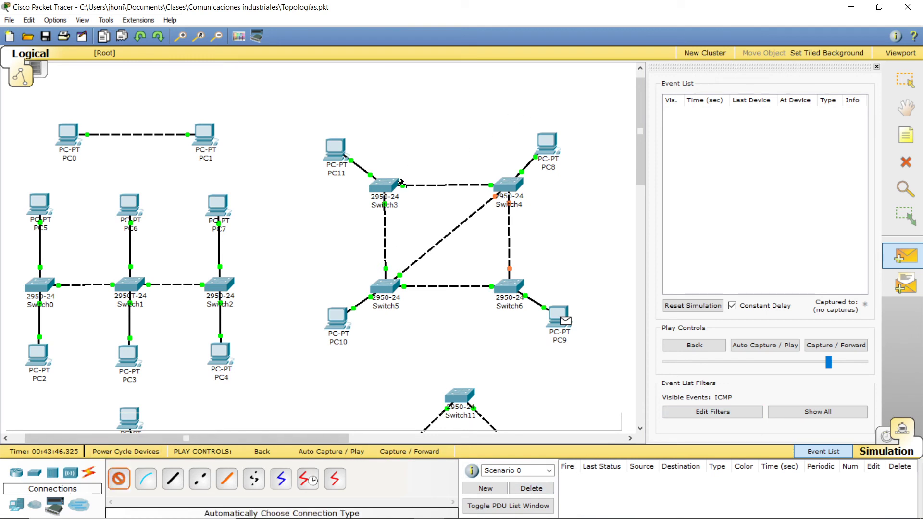
pyautogui.click(385, 185)
pyautogui.click(508, 287)
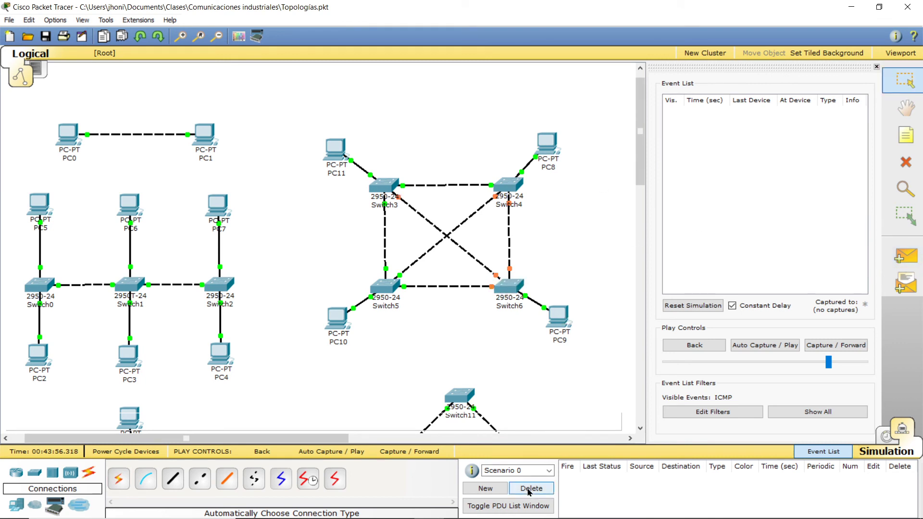
pyautogui.click(906, 256)
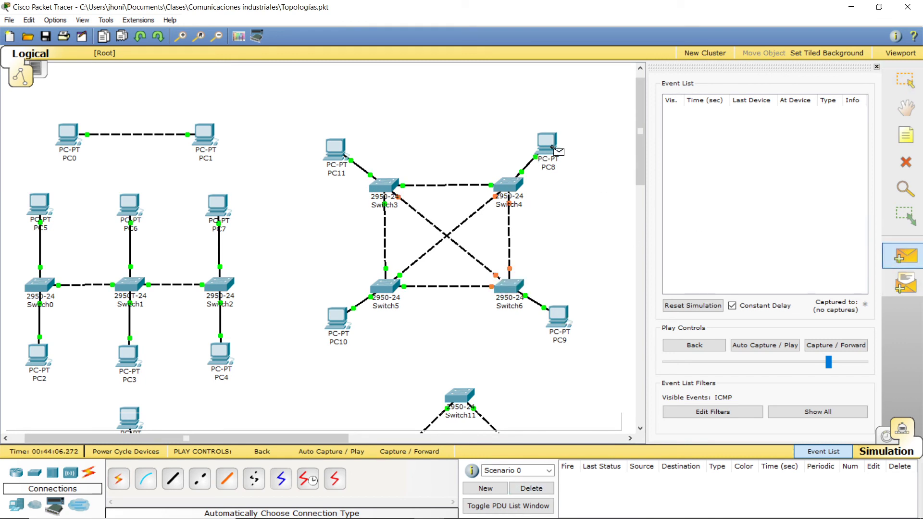
pyautogui.click(553, 148)
pyautogui.click(350, 318)
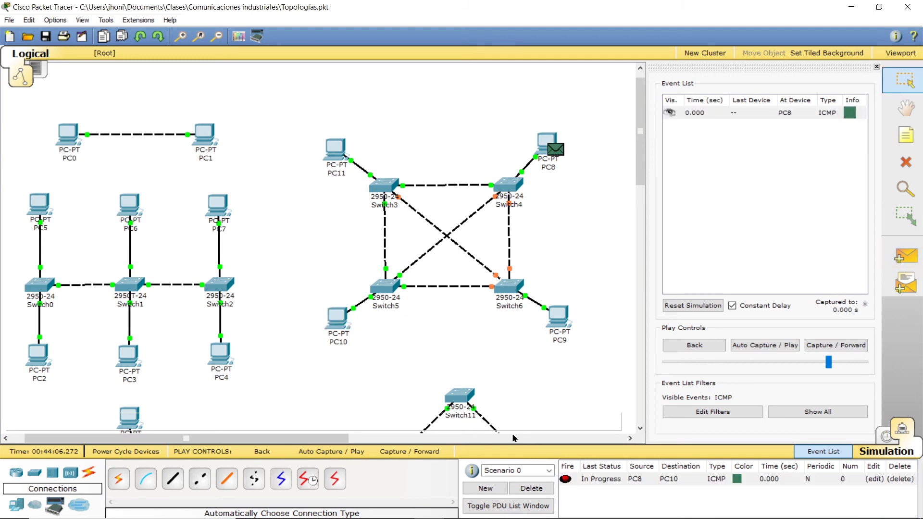
pyautogui.click(531, 488)
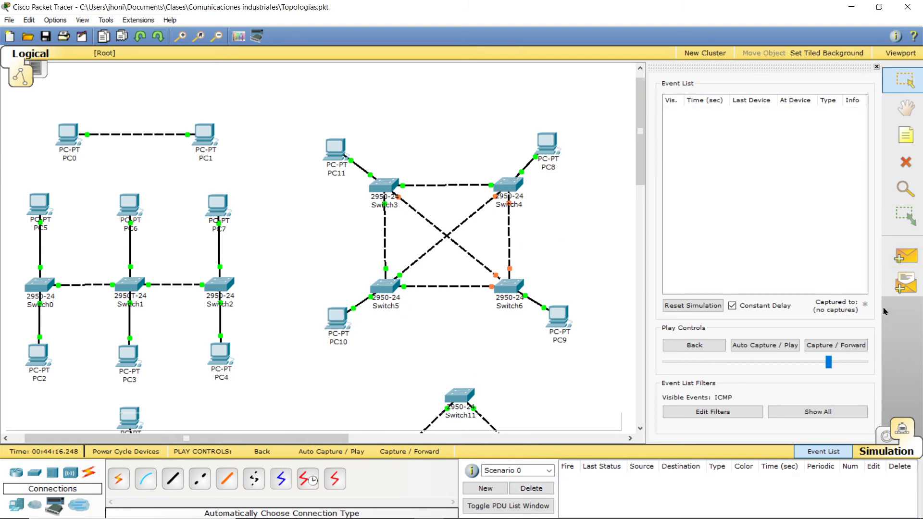
# Simulate a simple PDU from PC8 to PC10 with automatic capture, and delete the scenario
pyautogui.click(905, 256)
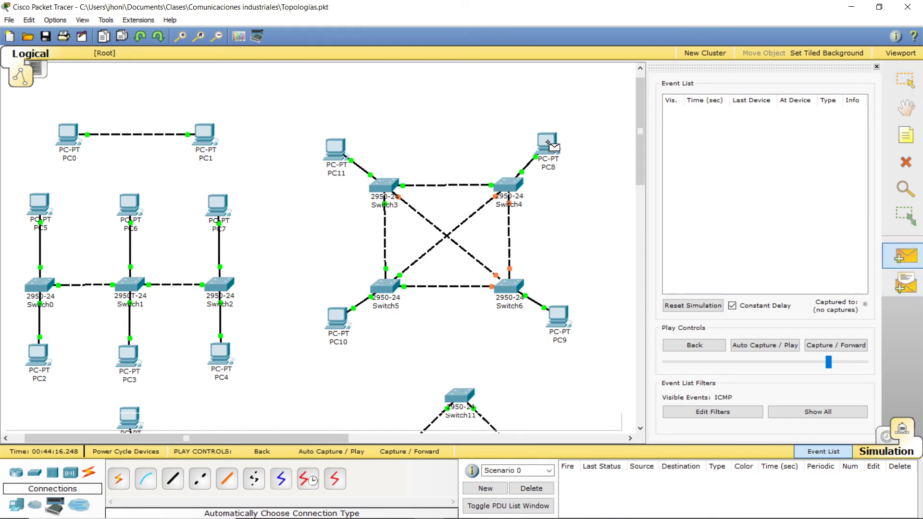
pyautogui.click(548, 143)
pyautogui.click(347, 320)
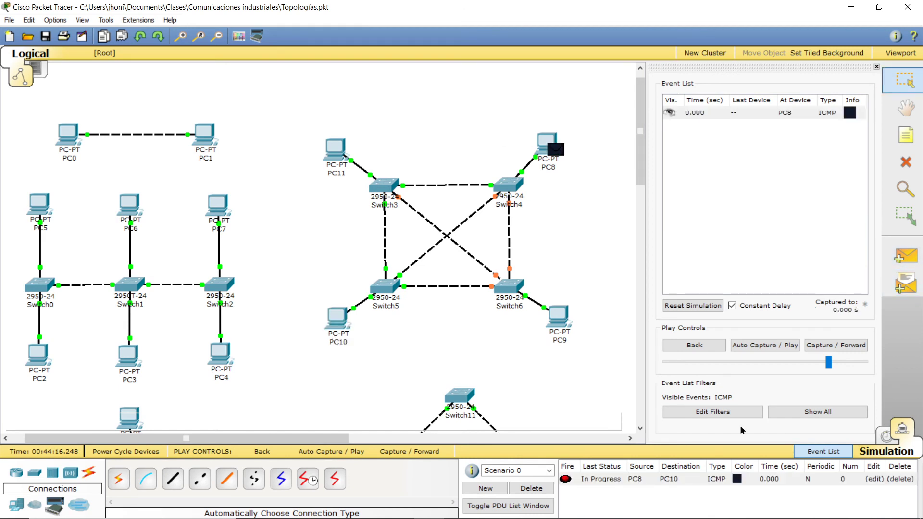
pyautogui.click(764, 345)
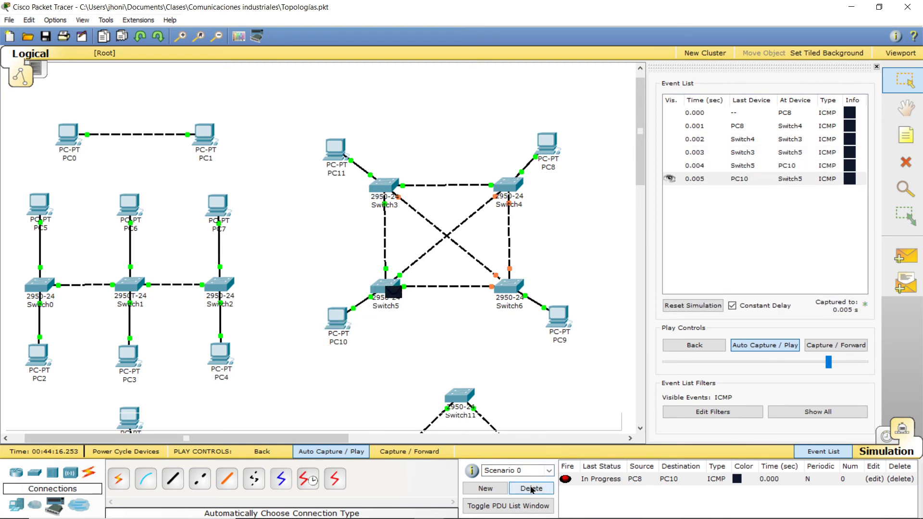
pyautogui.click(531, 489)
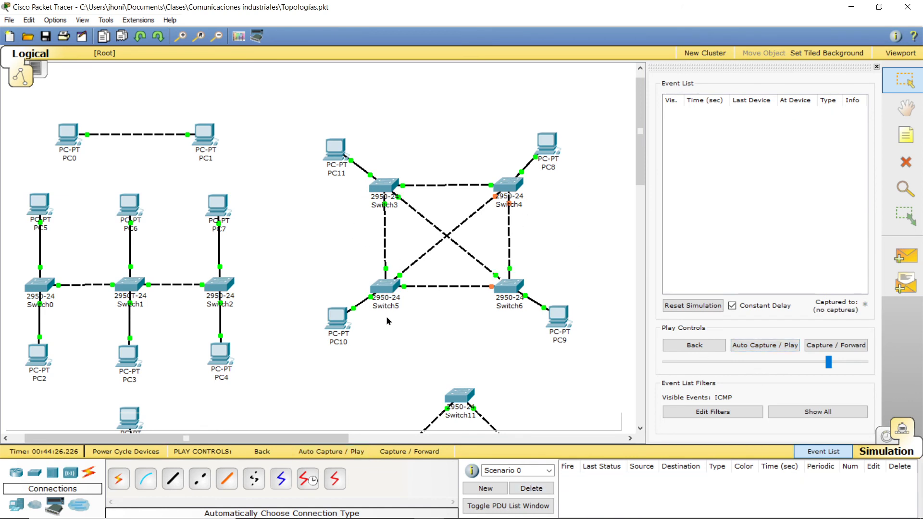
# Simulate a simple PDU from PC8 to PC9 through the fully linked mesh with automatic capture, and delete the scenario
pyautogui.click(899, 264)
pyautogui.click(544, 155)
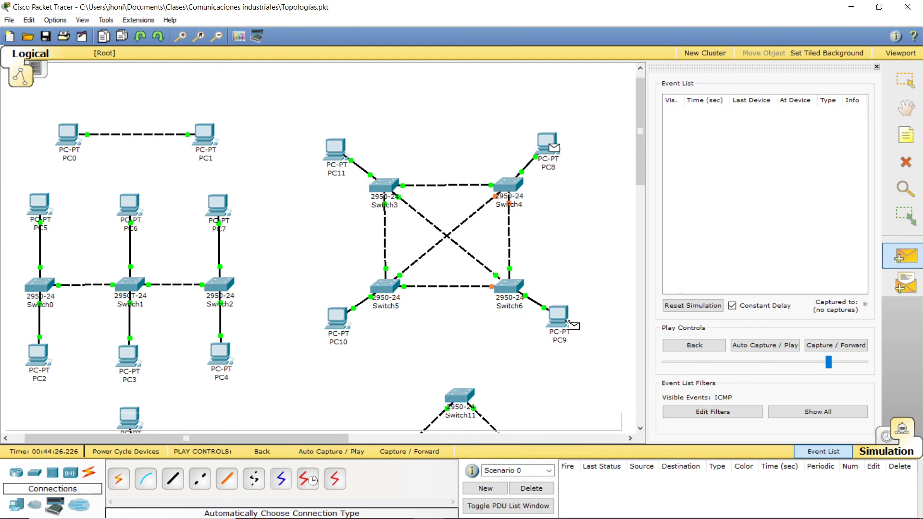
pyautogui.click(560, 315)
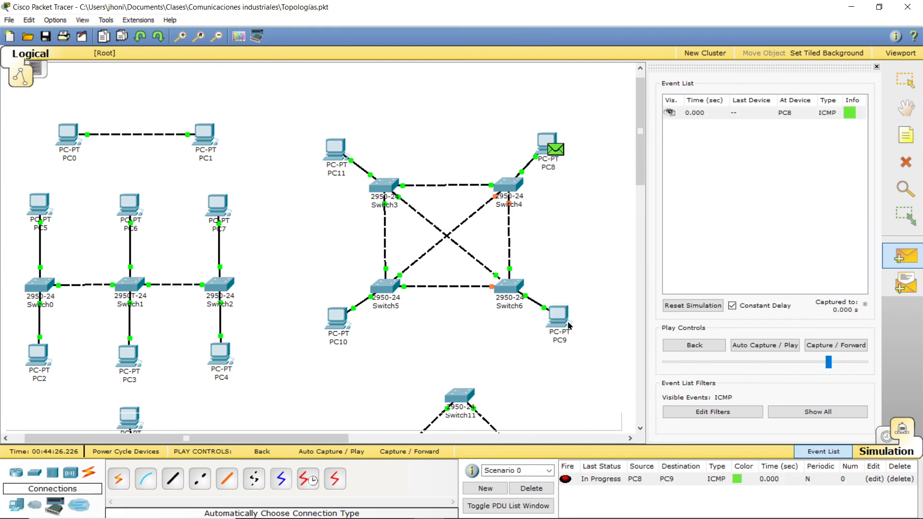
pyautogui.click(756, 348)
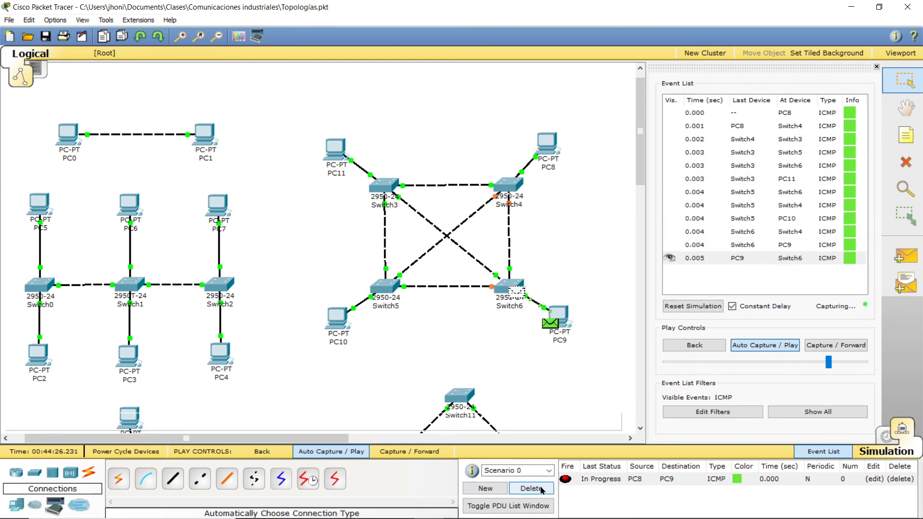
pyautogui.click(531, 489)
# Place three generic PCs in a row in the free area below the ring and tree networks
pyautogui.moveTo(644, 125); pyautogui.dragTo(639, 150)
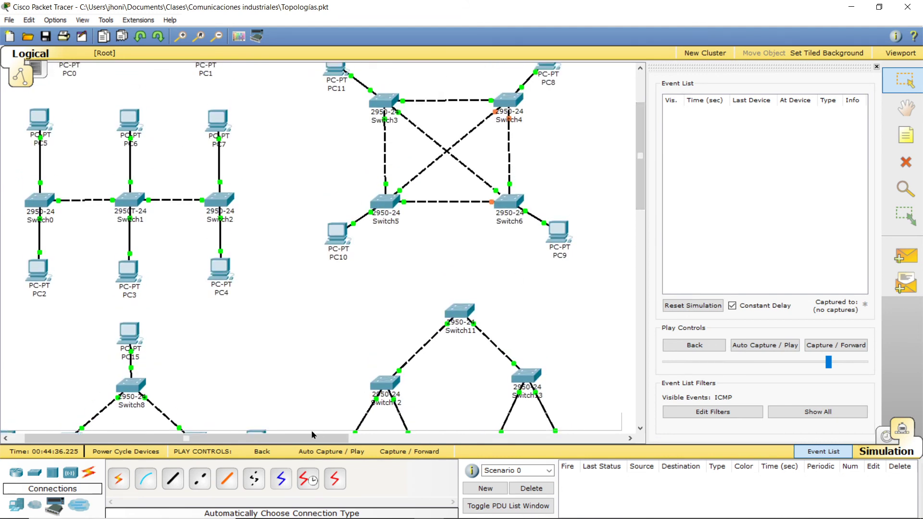
pyautogui.moveTo(300, 434); pyautogui.dragTo(221, 450)
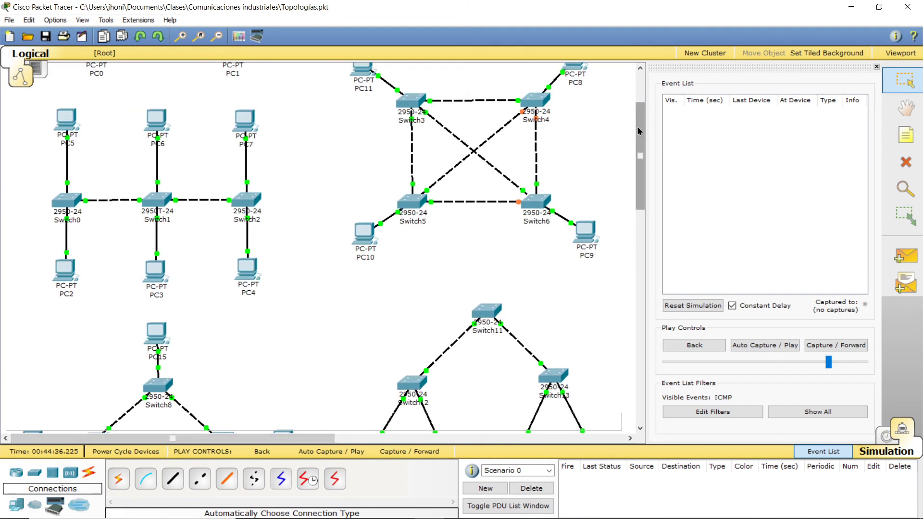
pyautogui.moveTo(640, 144); pyautogui.dragTo(633, 200)
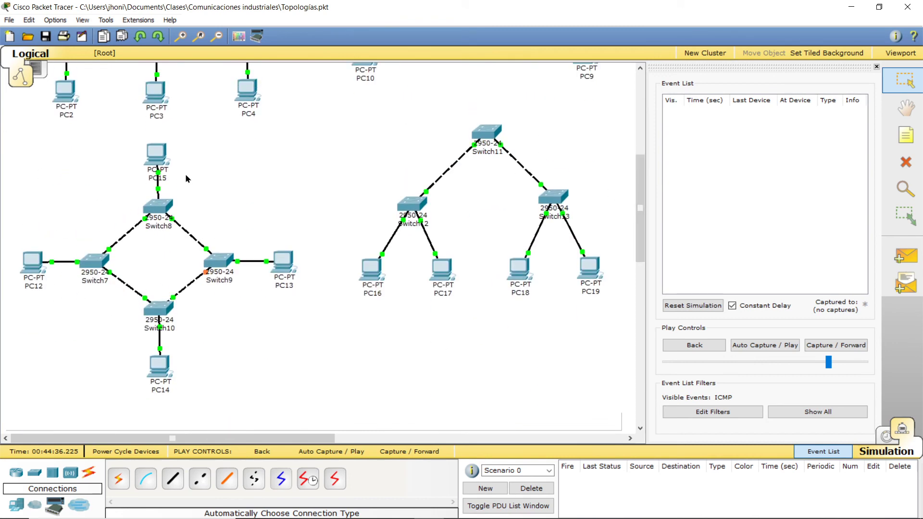
pyautogui.moveTo(640, 208); pyautogui.dragTo(639, 195)
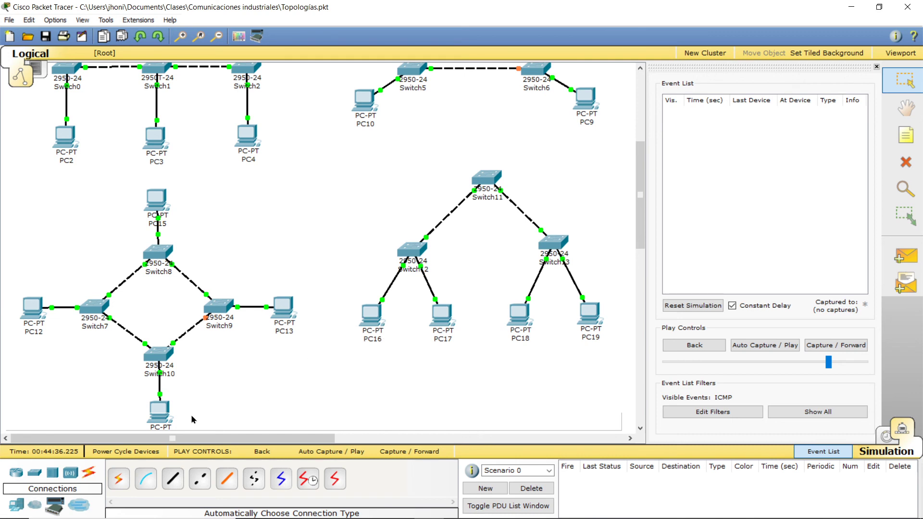
pyautogui.click(17, 506)
pyautogui.click(118, 479)
pyautogui.click(336, 392)
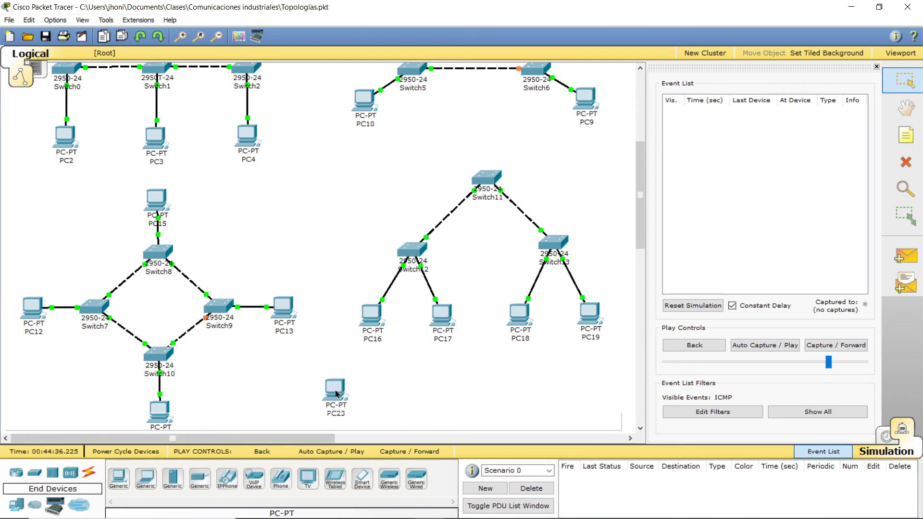
pyautogui.click(123, 479)
pyautogui.click(421, 400)
pyautogui.click(119, 478)
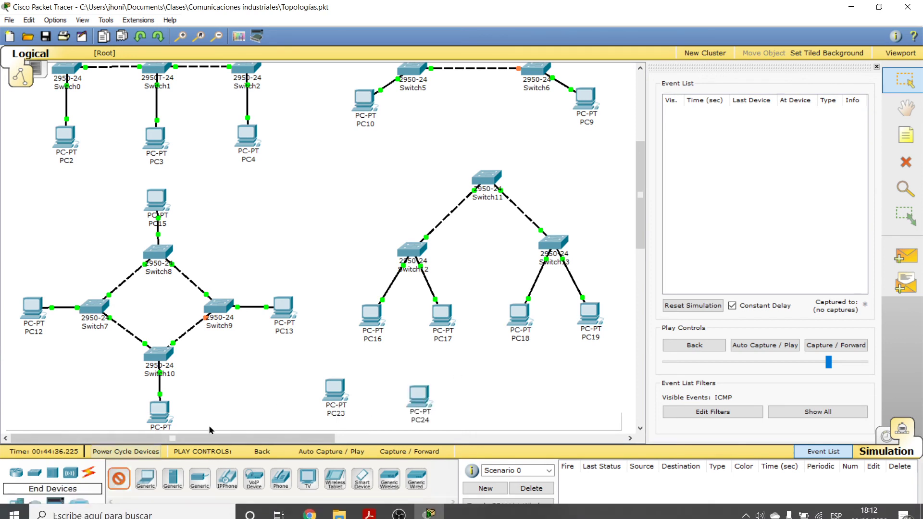
pyautogui.click(255, 397)
# Connect PC25 to PC23 below the ring and tree networks with an automatically chosen connection type
pyautogui.click(89, 472)
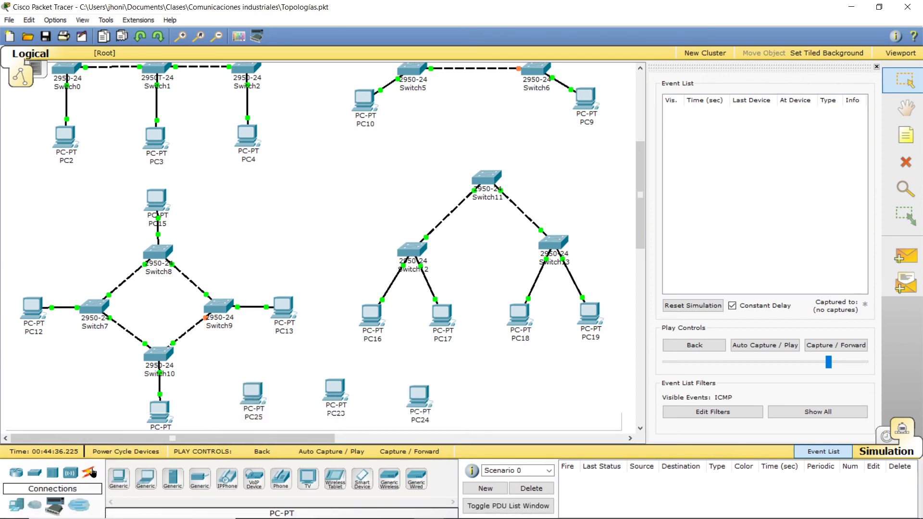
pyautogui.click(124, 479)
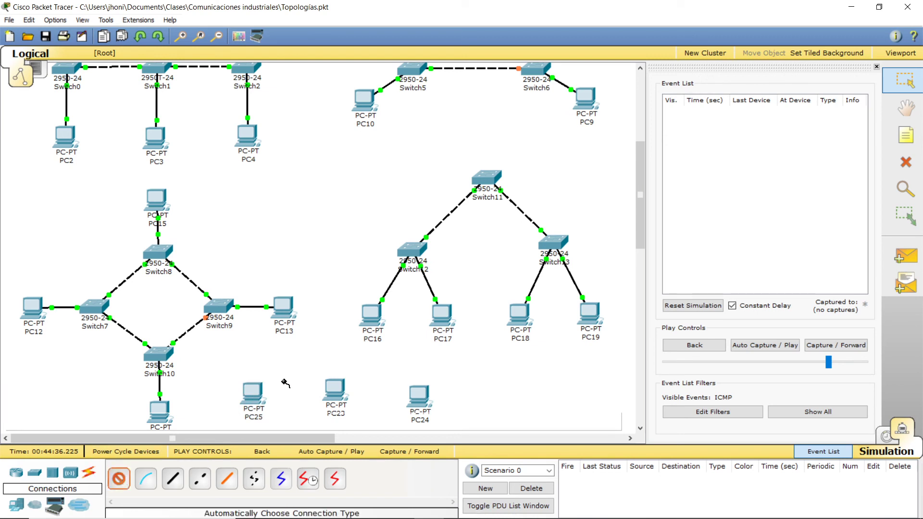
pyautogui.click(253, 399)
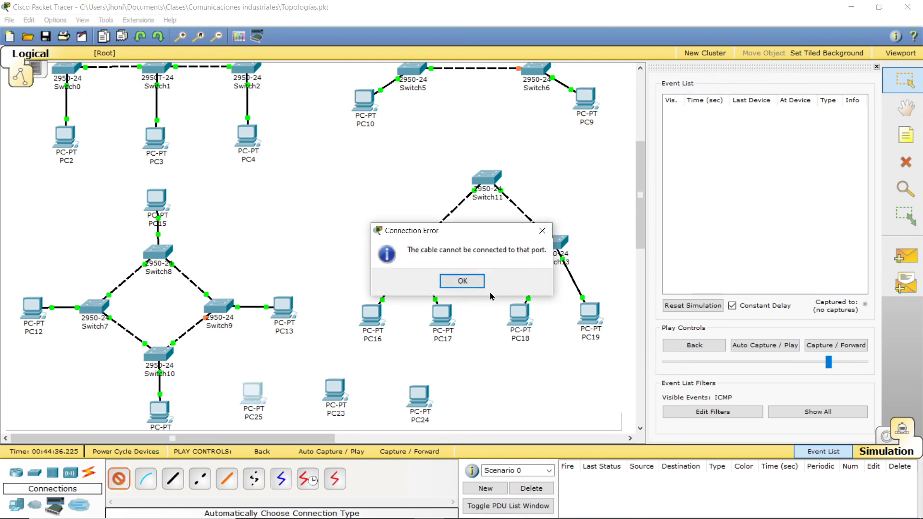
pyautogui.click(469, 281)
pyautogui.click(345, 393)
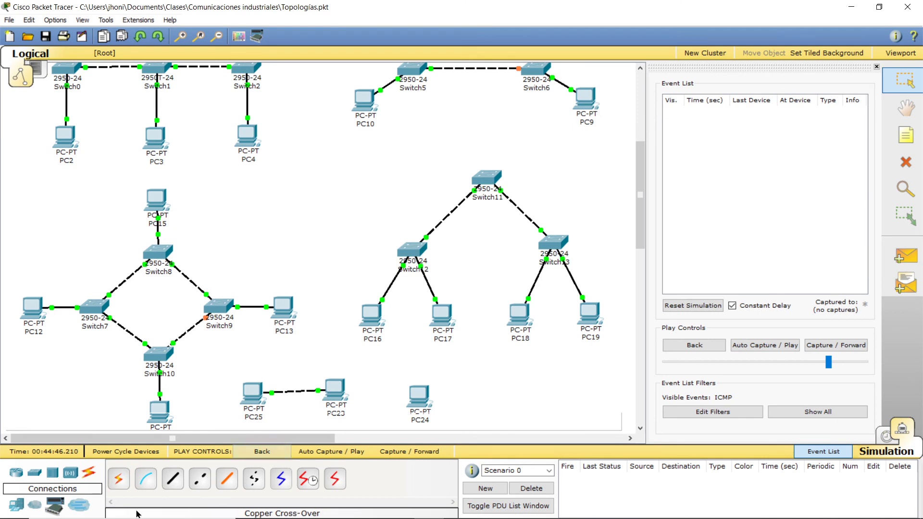
# Try to connect PC23 and PC24 with an automatically chosen connection type, starting once from each PC
pyautogui.click(118, 479)
pyautogui.click(342, 394)
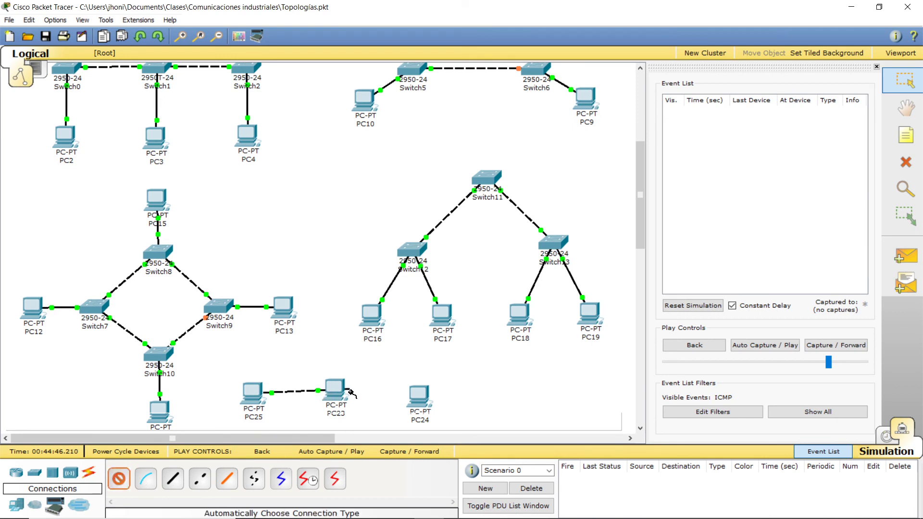
pyautogui.click(418, 398)
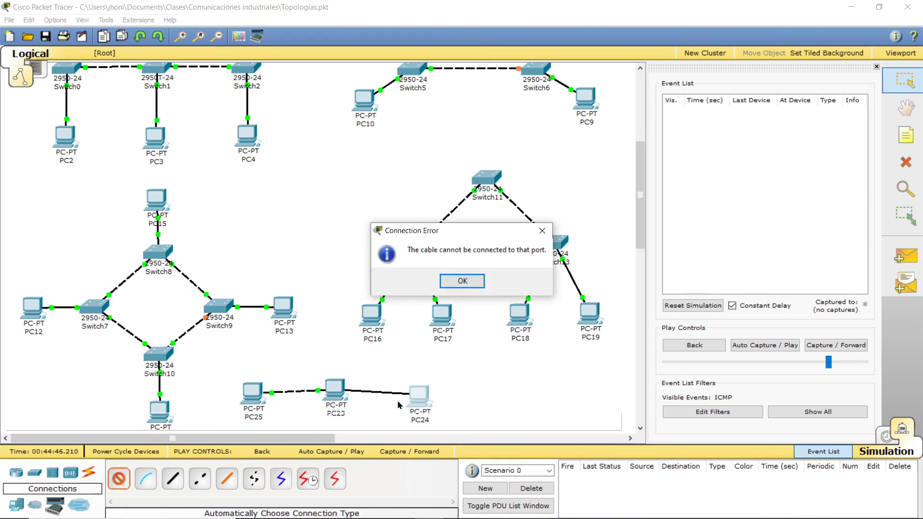
pyautogui.click(470, 282)
pyautogui.click(120, 478)
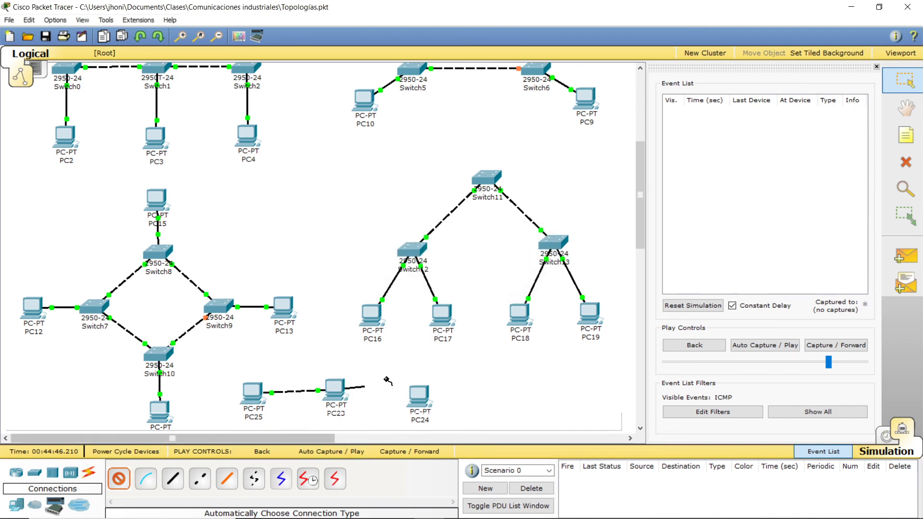
pyautogui.click(425, 403)
pyautogui.click(334, 389)
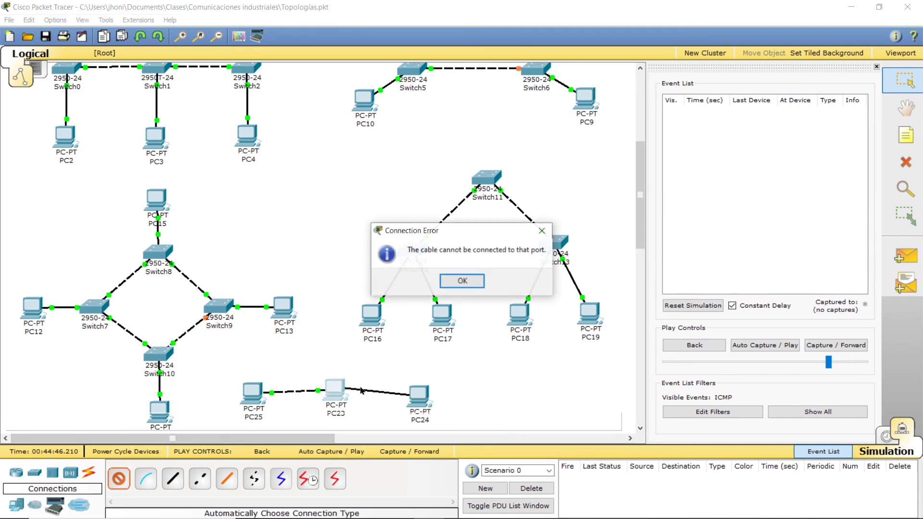
pyautogui.click(469, 281)
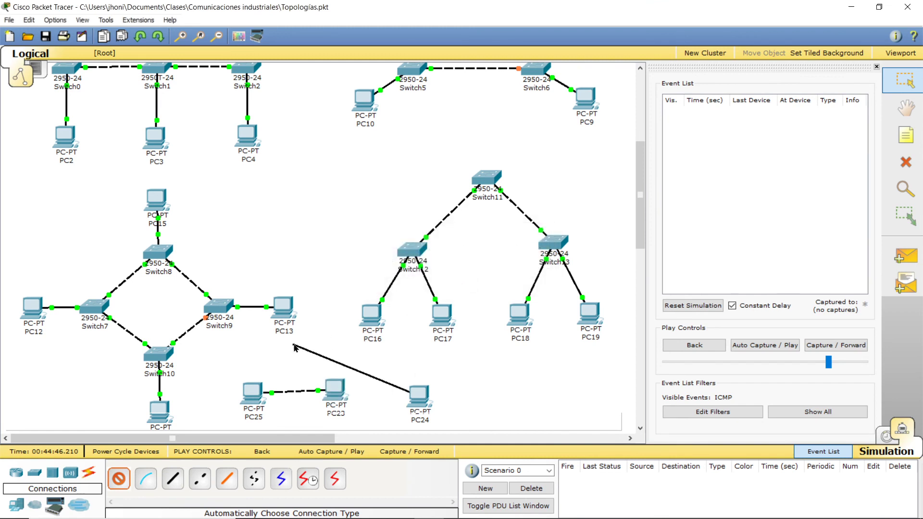
pyautogui.press('Escape')
# Delete the three PCs PC25, PC23 and PC24 below the ring and tree networks
pyautogui.moveTo(240, 378); pyautogui.dragTo(460, 423)
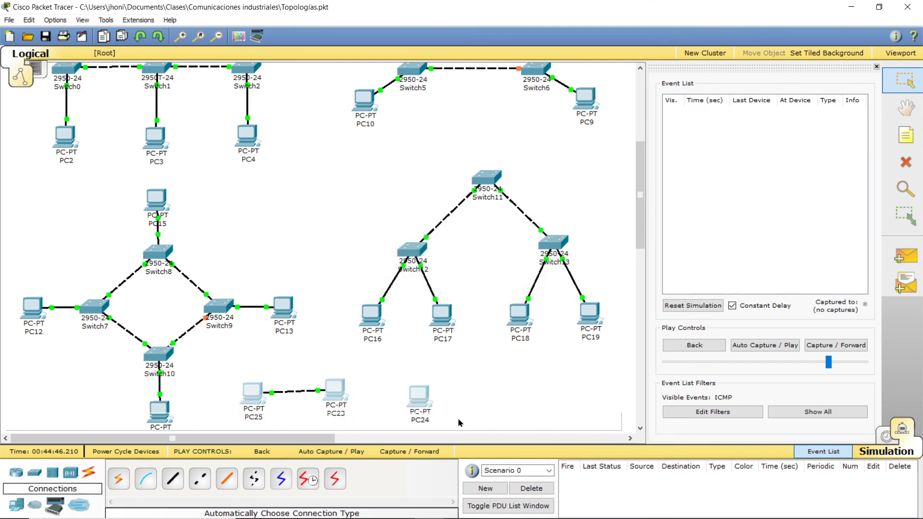
pyautogui.press('Delete')
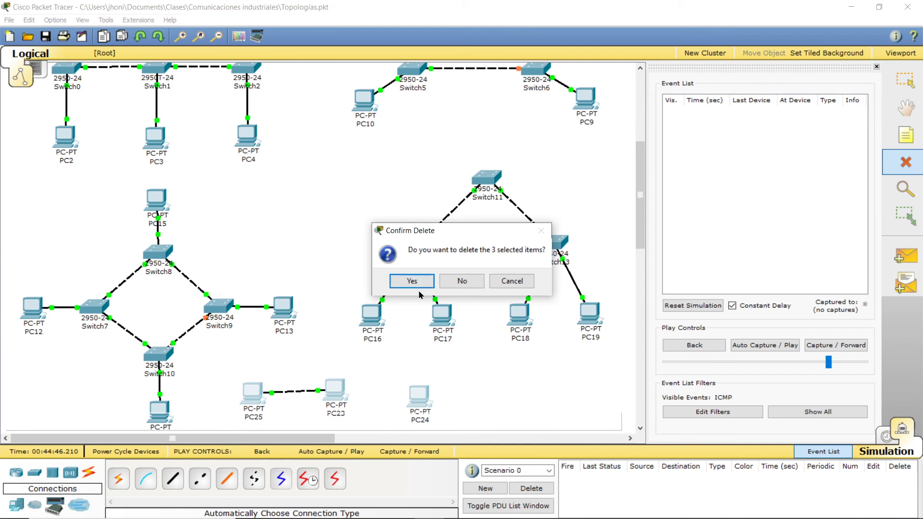
pyautogui.click(415, 280)
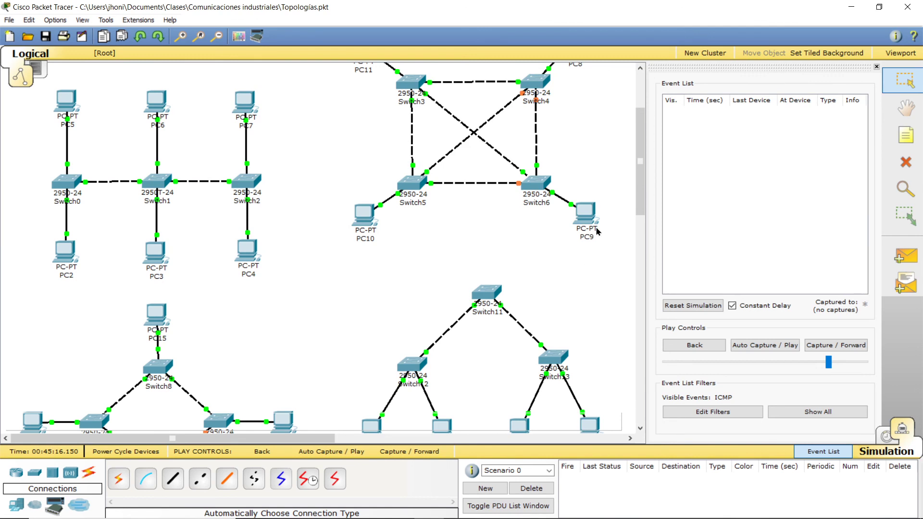
# Simulate a simple PDU from PC15 to PC14 through the ring with automatic capture, and delete the scenario
pyautogui.scroll(-3, 645, 226)
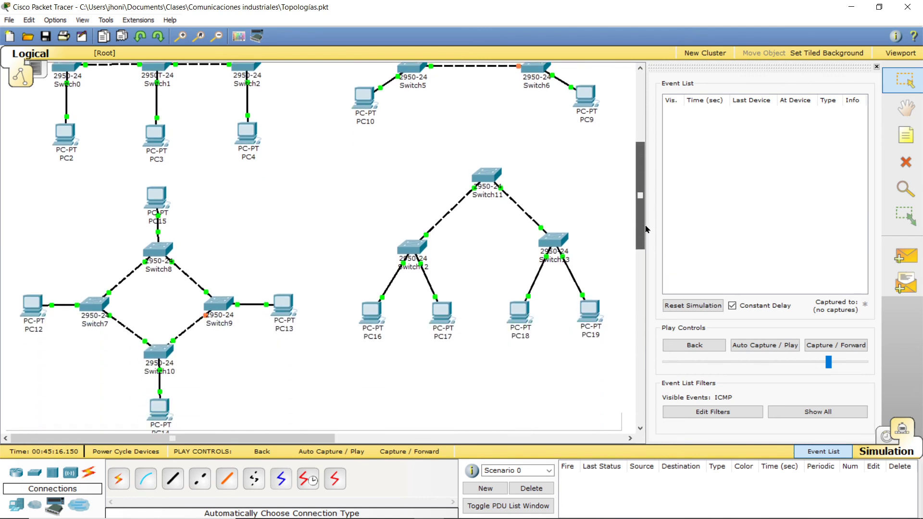
pyautogui.scroll(-3, 644, 229)
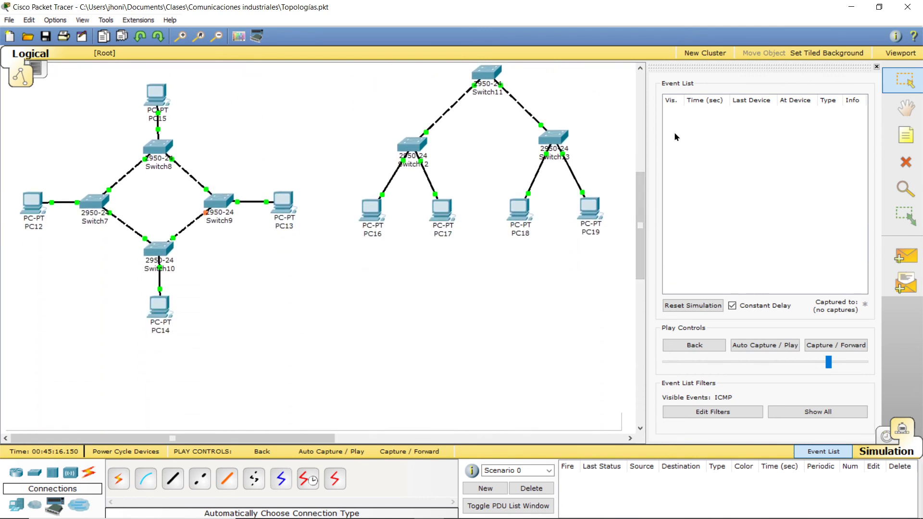
pyautogui.click(906, 256)
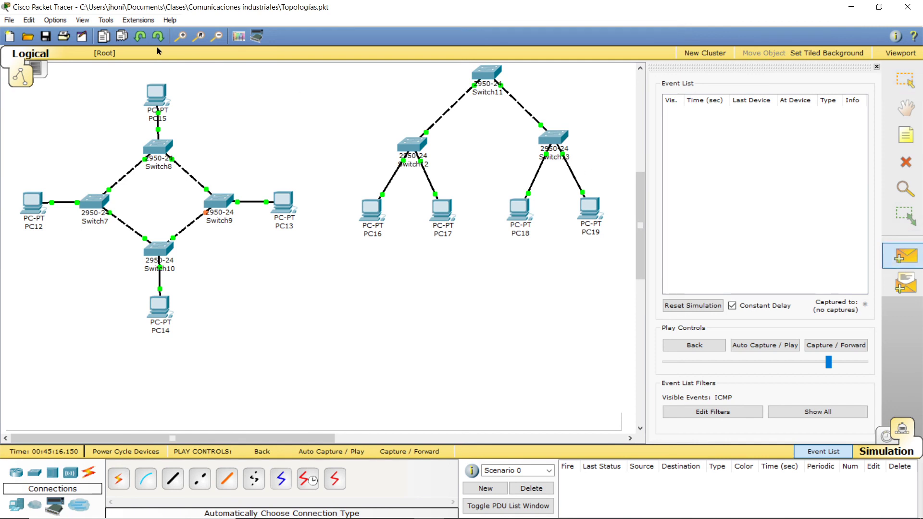
pyautogui.click(150, 101)
pyautogui.click(160, 306)
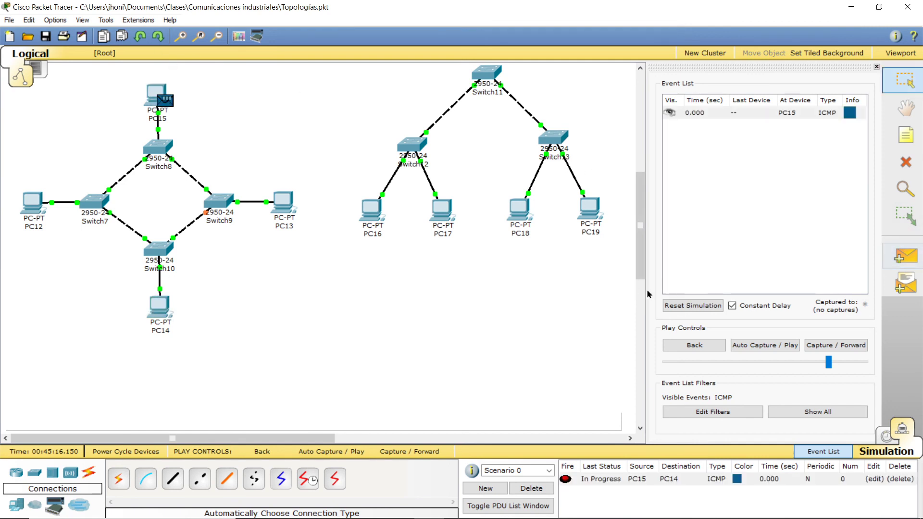
pyautogui.click(777, 345)
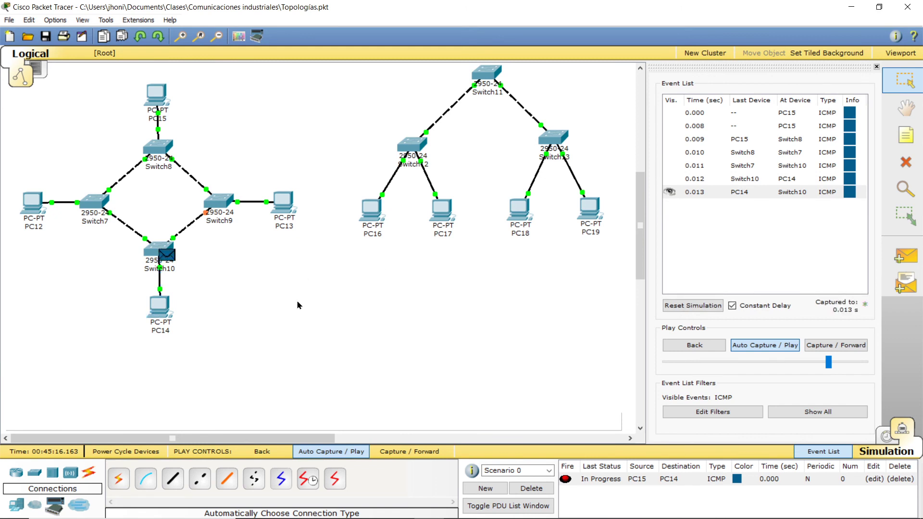
pyautogui.click(542, 488)
pyautogui.click(905, 256)
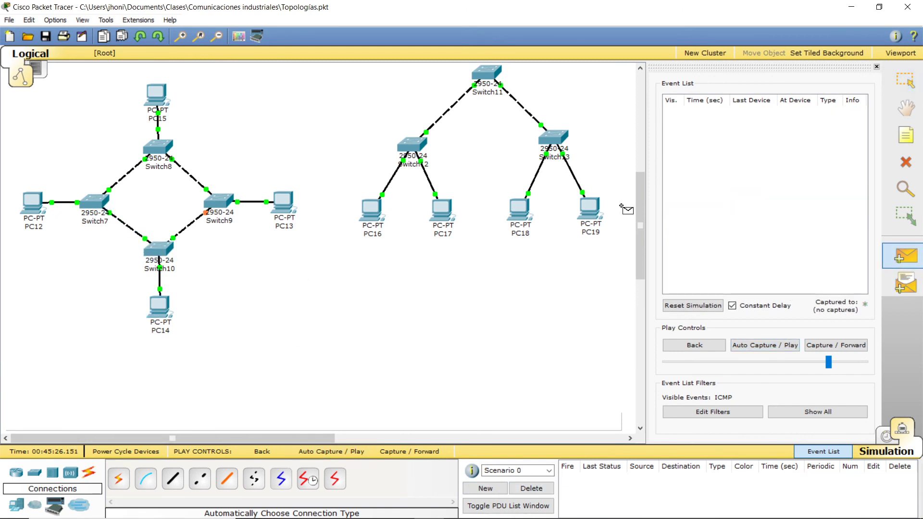
pyautogui.click(153, 92)
pyautogui.click(33, 212)
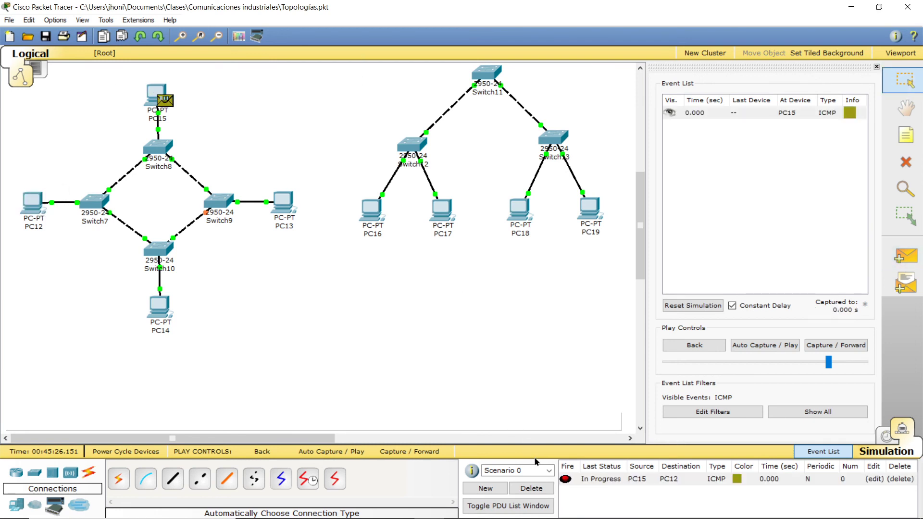
pyautogui.click(531, 488)
# Simulate a simple PDU from PC15 to PC13 through the ring with automatic capture, and clear the event list and scenario
pyautogui.click(906, 256)
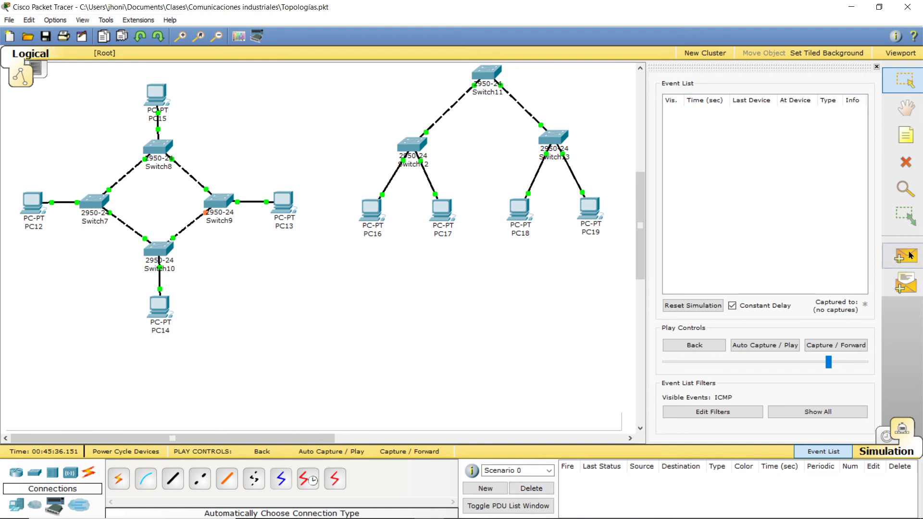
pyautogui.click(167, 99)
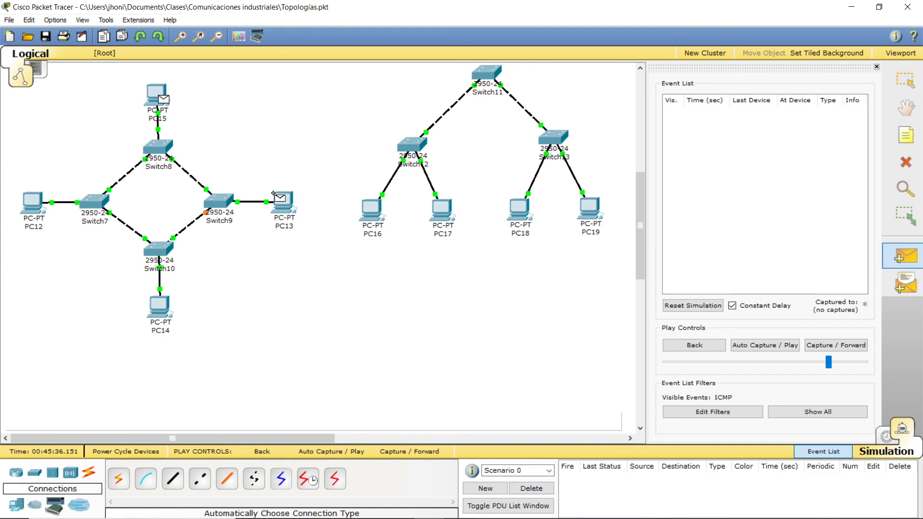
pyautogui.click(282, 200)
pyautogui.click(760, 346)
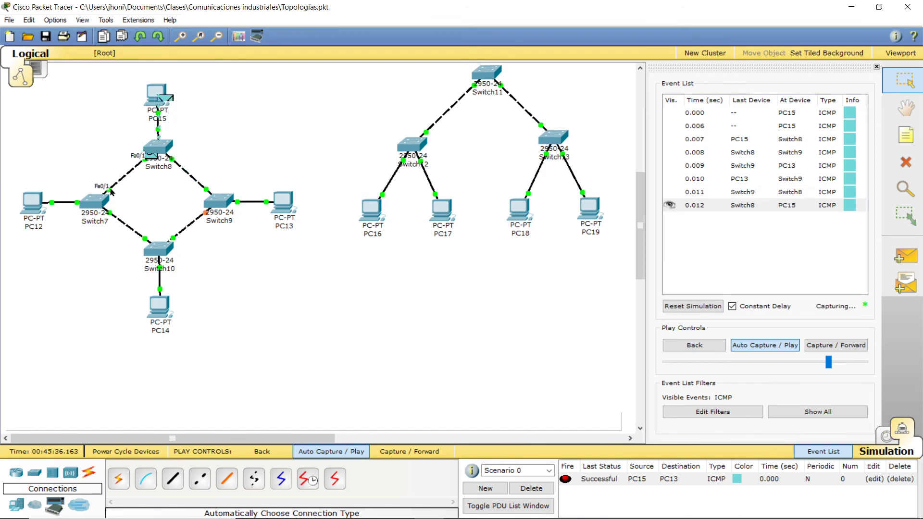
pyautogui.moveTo(163, 154)
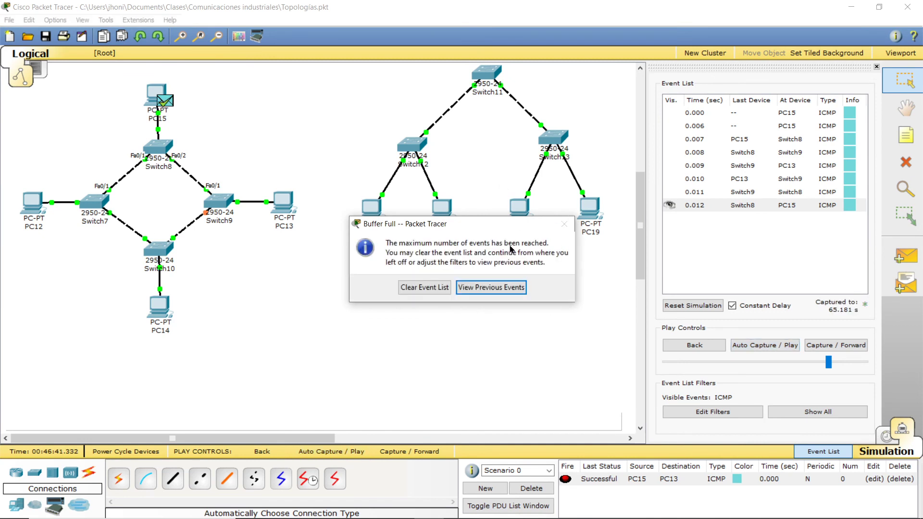
pyautogui.click(425, 287)
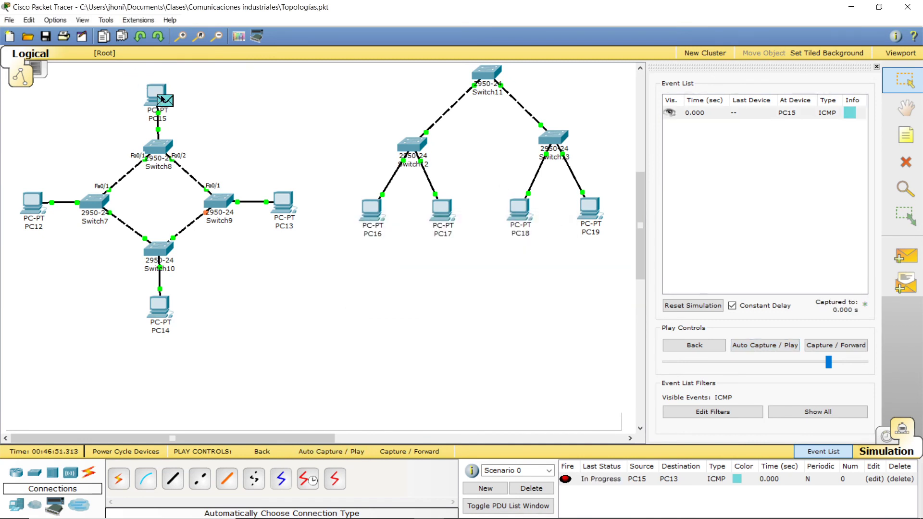
pyautogui.moveTo(295, 222)
pyautogui.moveTo(144, 144)
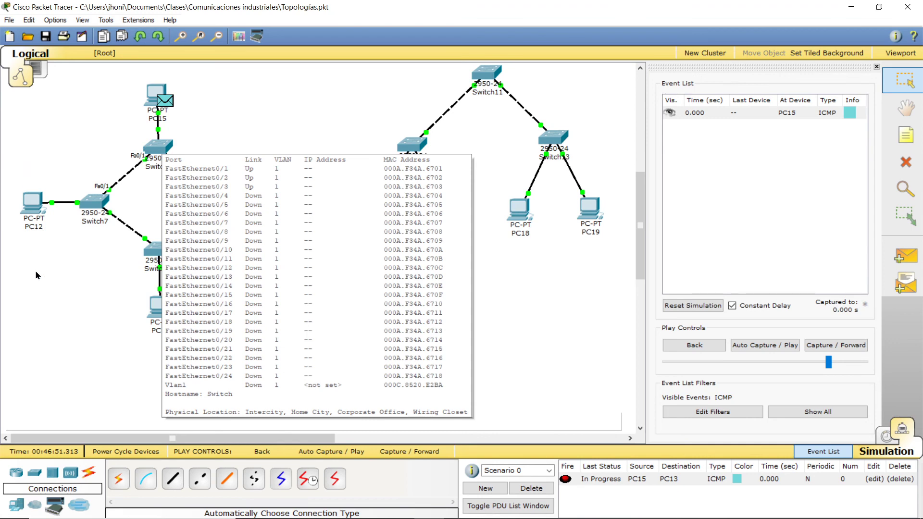
pyautogui.moveTo(217, 170)
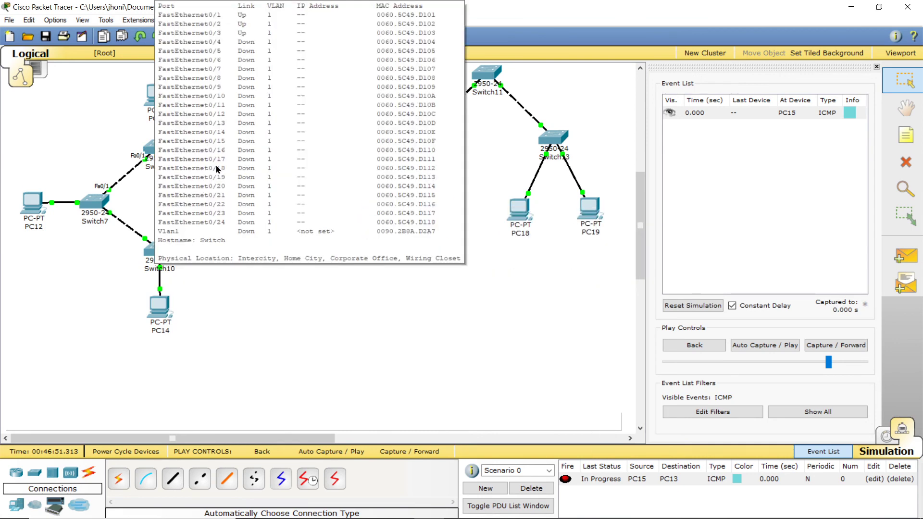
pyautogui.moveTo(197, 217)
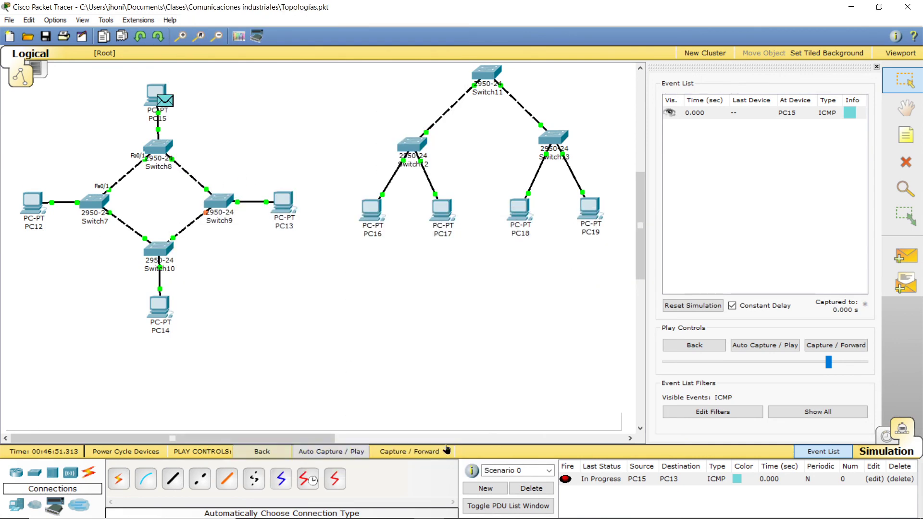
pyautogui.click(530, 489)
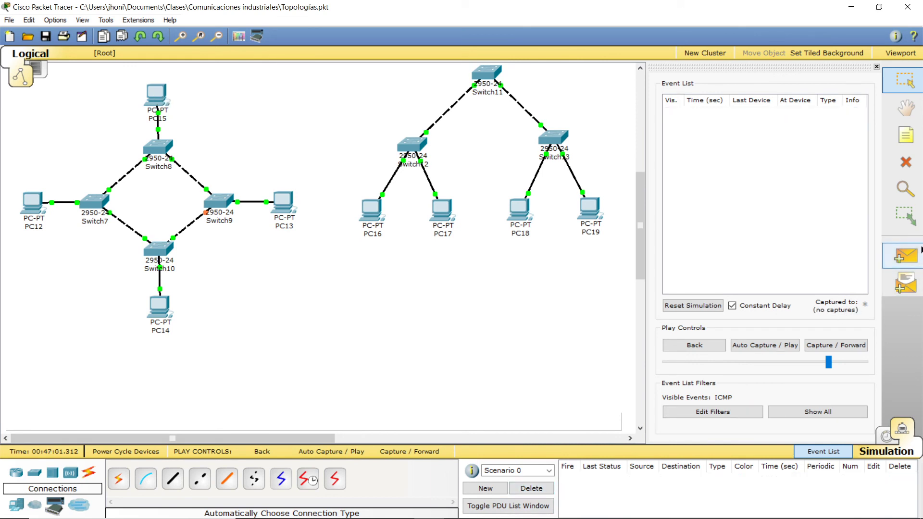
# Simulate a simple PDU from PC13 to PC14 through the ring with automatic capture
pyautogui.click(913, 254)
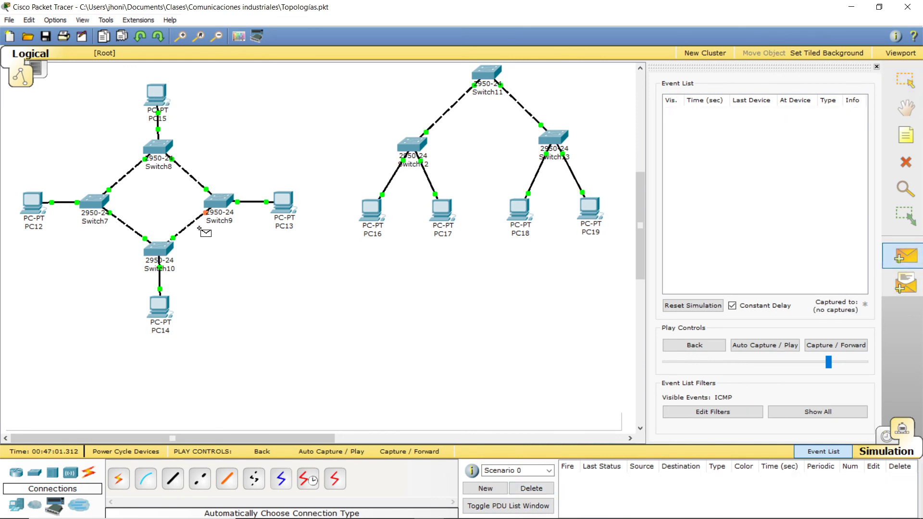
pyautogui.click(285, 206)
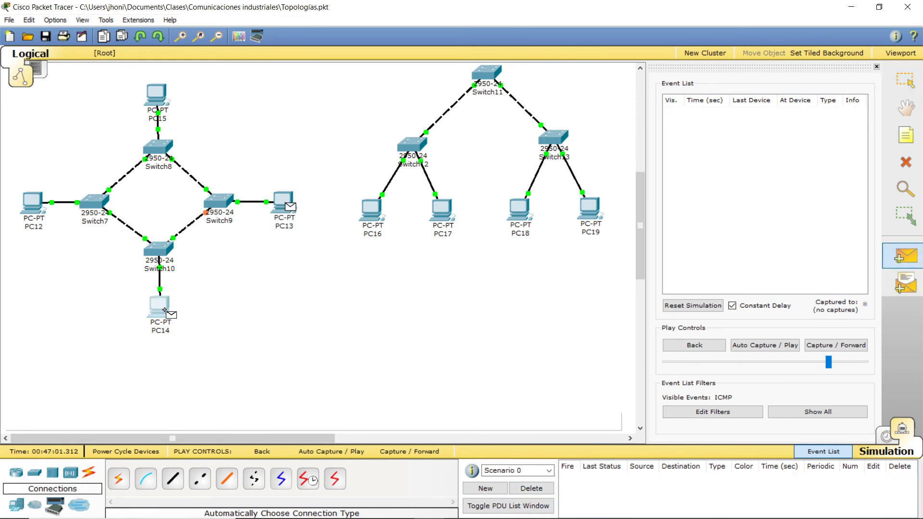
pyautogui.click(165, 311)
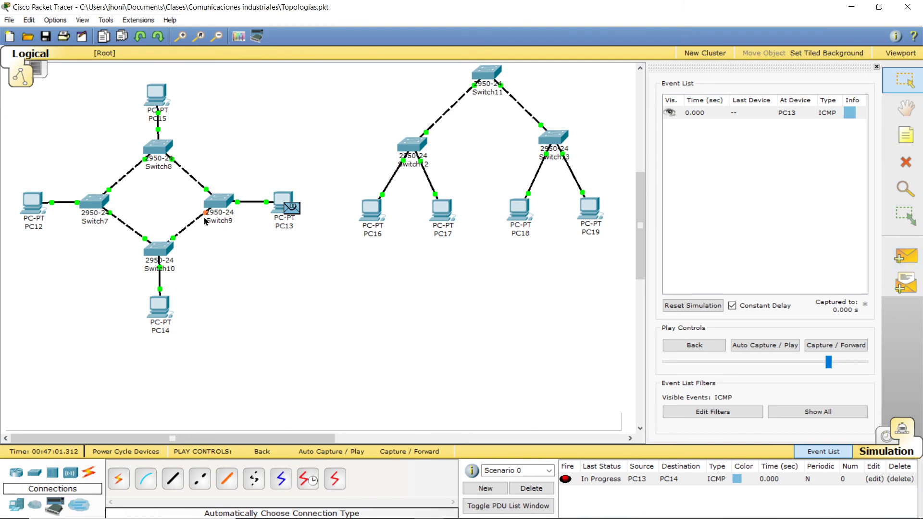
pyautogui.click(758, 347)
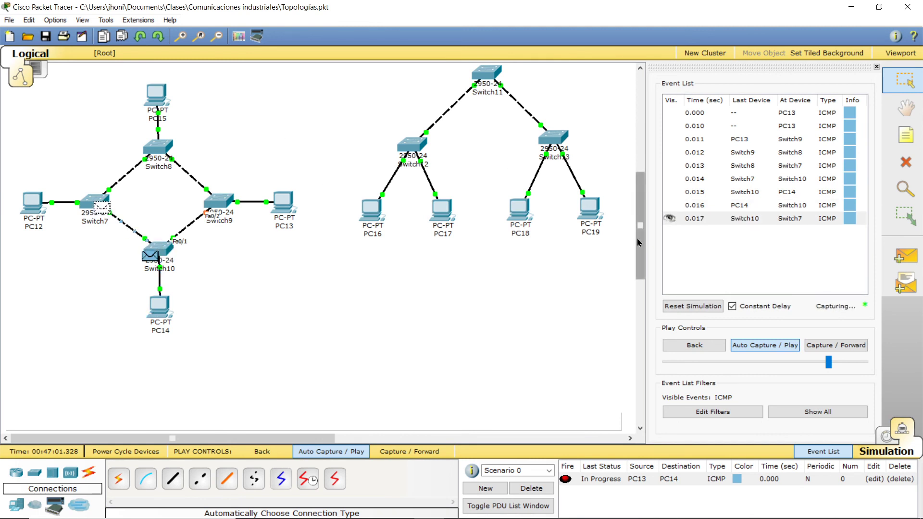
pyautogui.scroll(2, 639, 231)
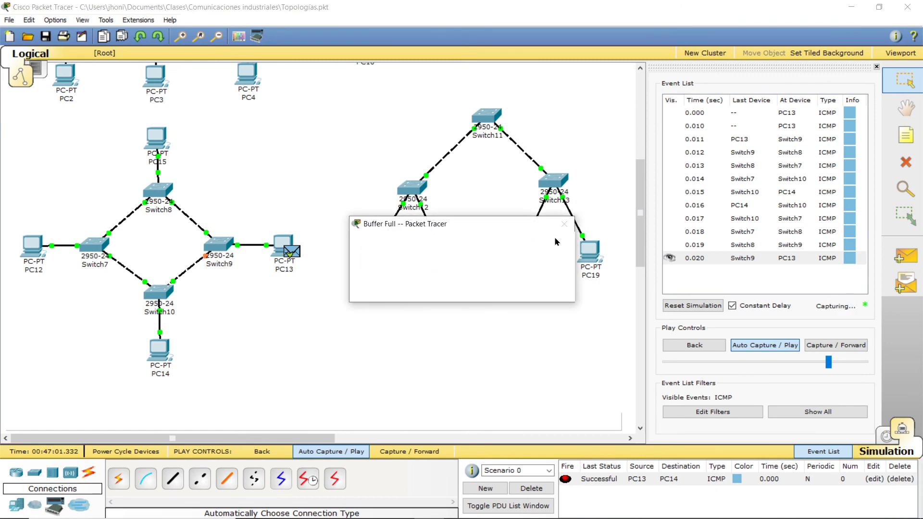
pyautogui.click(490, 287)
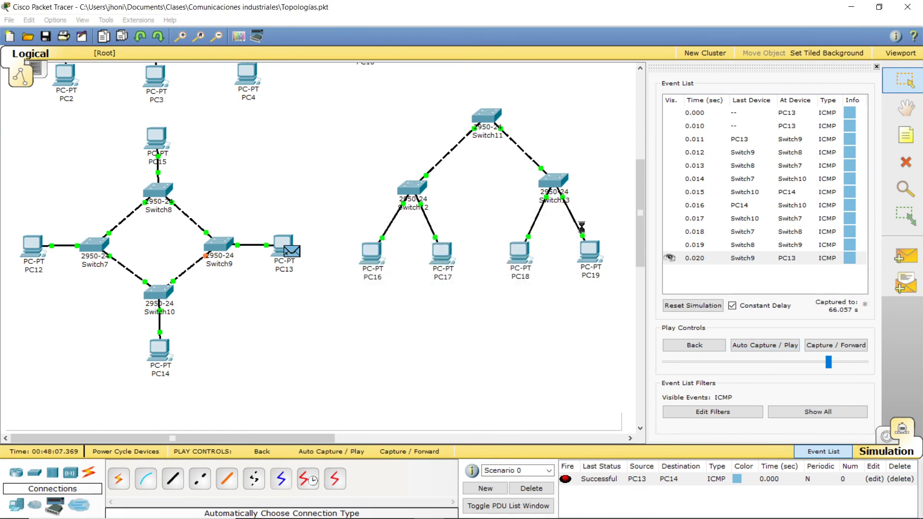
pyautogui.moveTo(636, 230); pyautogui.dragTo(636, 154)
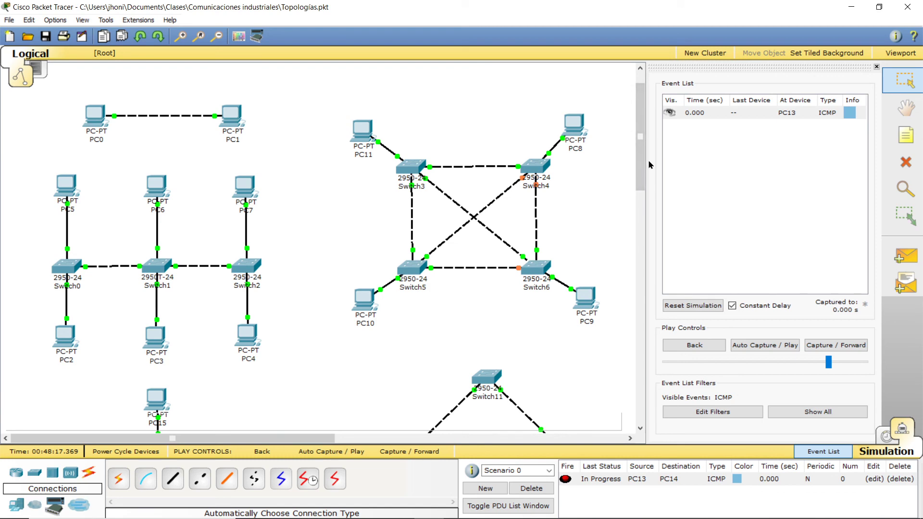
# Try simulating a simple PDU from PC16 to PC18 through the tree network, and delete the scenario with its pending PDUs
pyautogui.moveTo(638, 180); pyautogui.dragTo(644, 221)
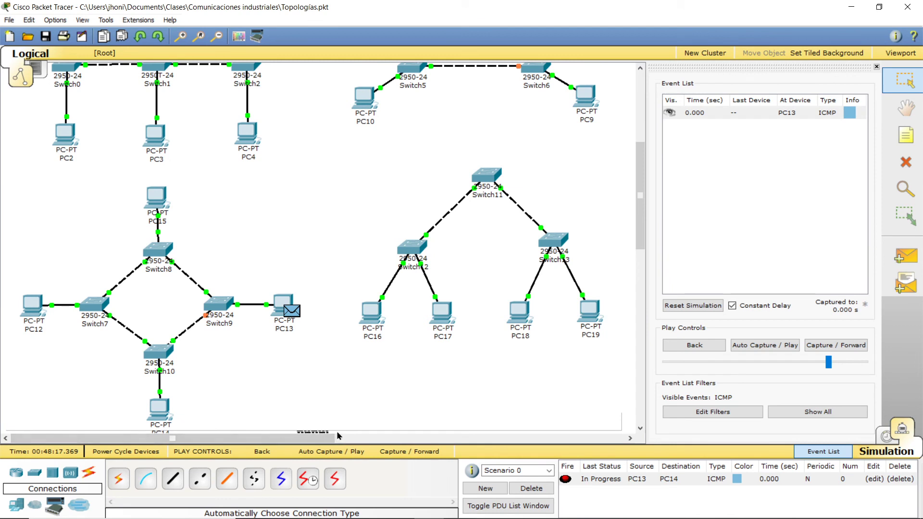
pyautogui.moveTo(326, 436); pyautogui.dragTo(400, 436)
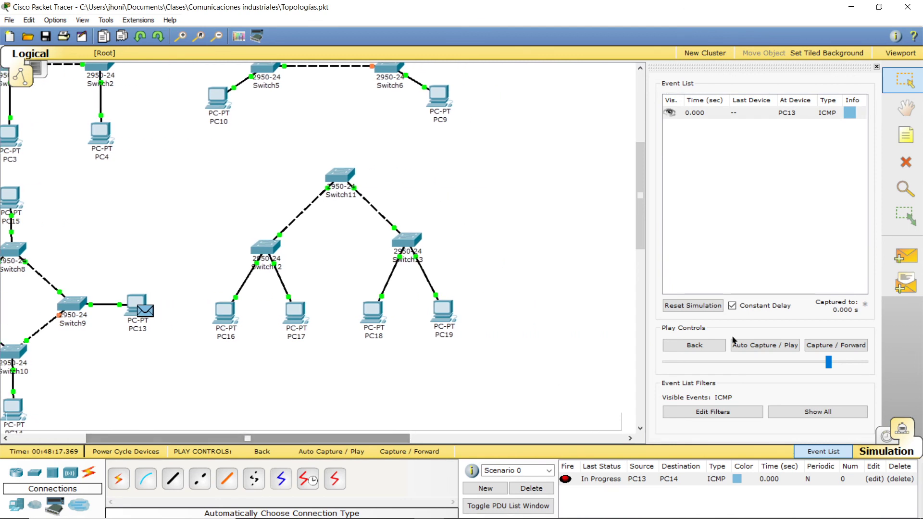
pyautogui.click(905, 256)
pyautogui.click(225, 312)
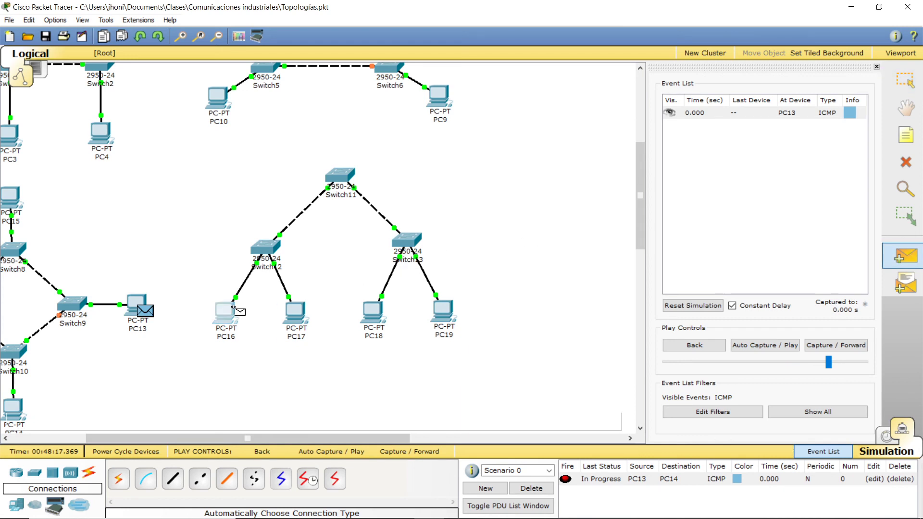
pyautogui.click(372, 317)
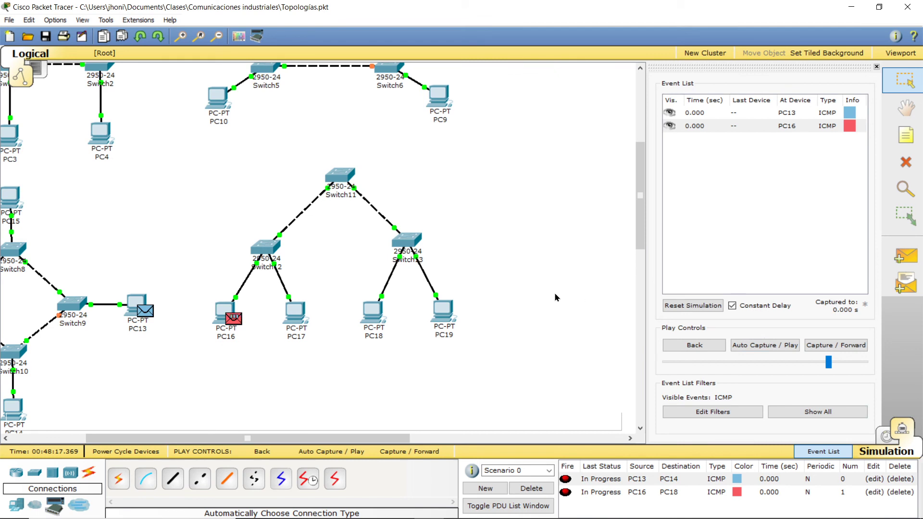
pyautogui.click(756, 344)
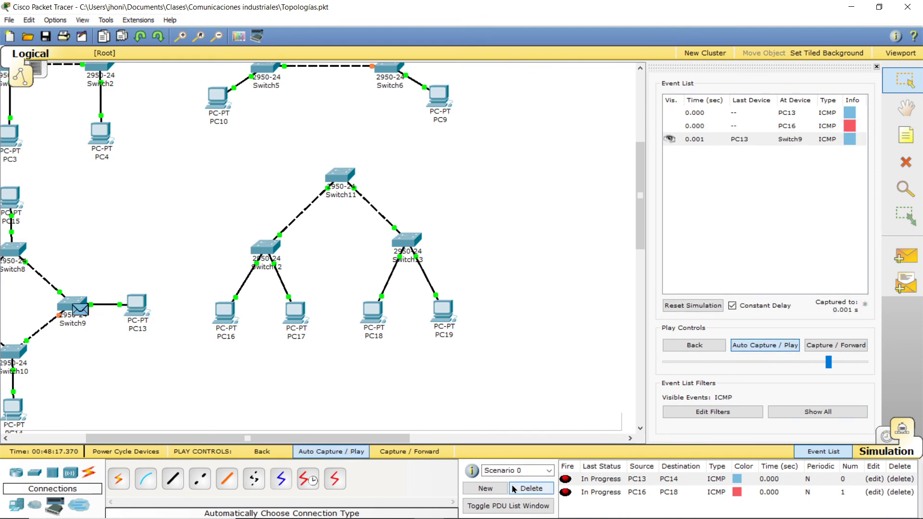
pyautogui.click(527, 488)
# Simulate a simple PDU from PC16 to PC18 through the tree with automatic capture, and clear the event list and scenario
pyautogui.click(910, 250)
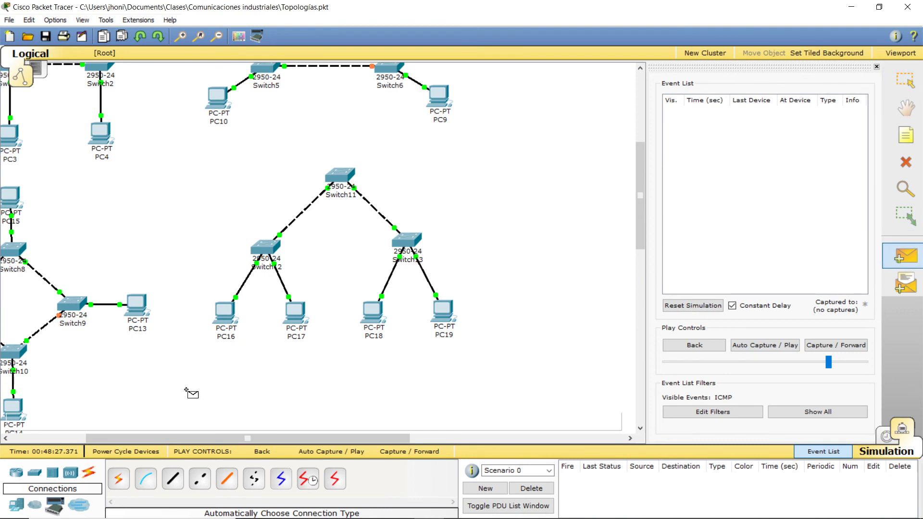
pyautogui.click(226, 312)
pyautogui.click(374, 315)
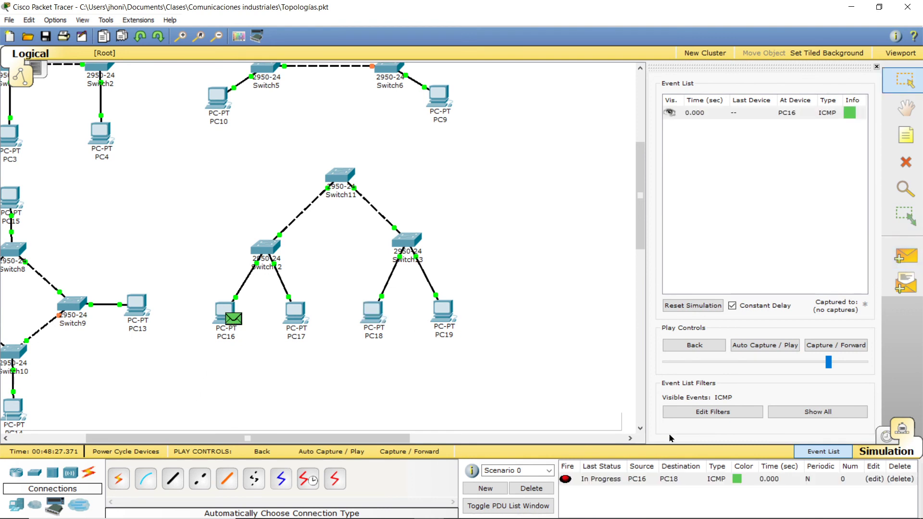
pyautogui.click(765, 345)
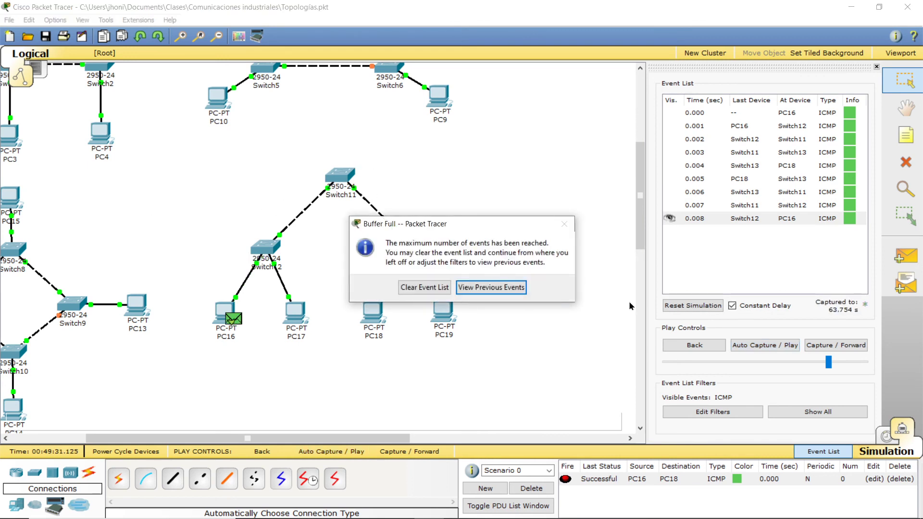
pyautogui.click(419, 289)
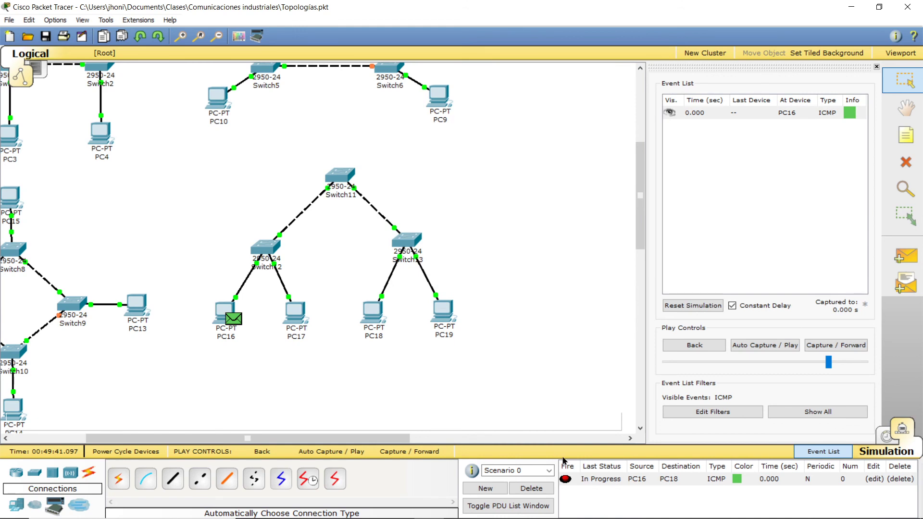
pyautogui.click(531, 488)
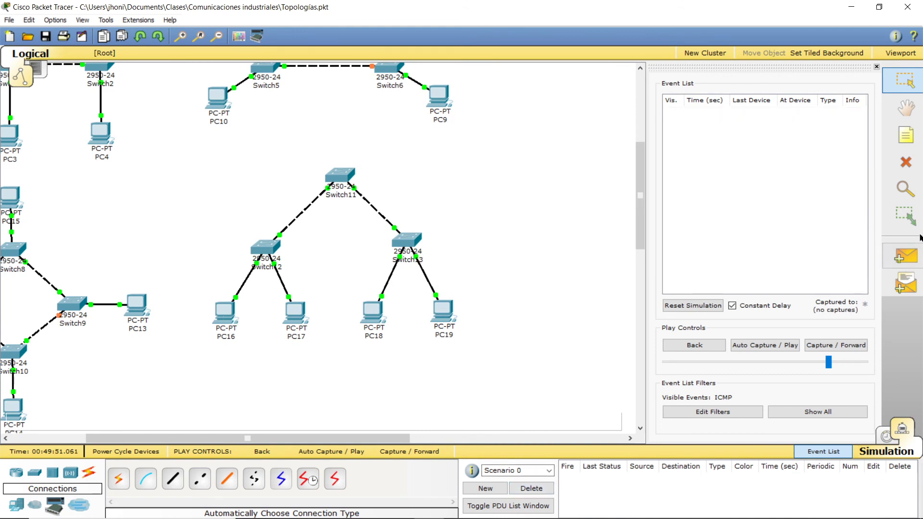
# Simulate a simple PDU from PC16 to PC17 through Switch12 with automatic capture, and clear the event list and scenario
pyautogui.click(894, 262)
pyautogui.click(228, 311)
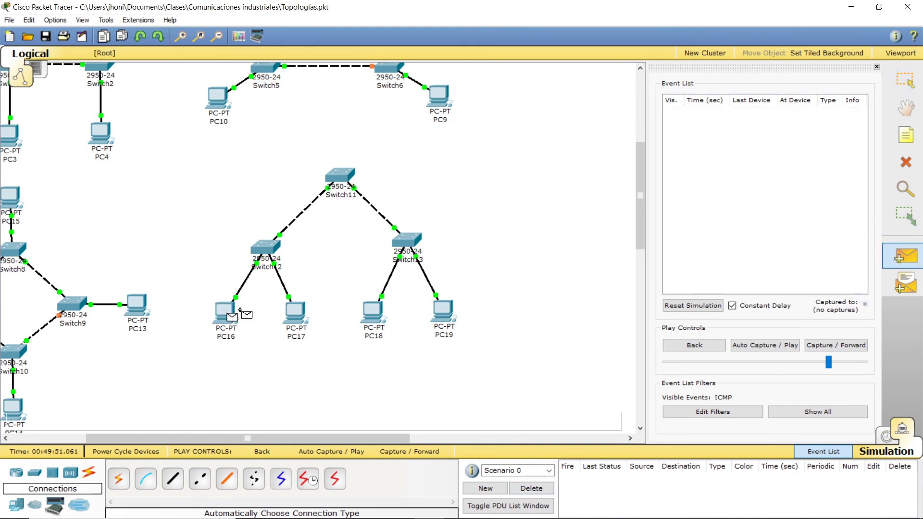
pyautogui.click(299, 309)
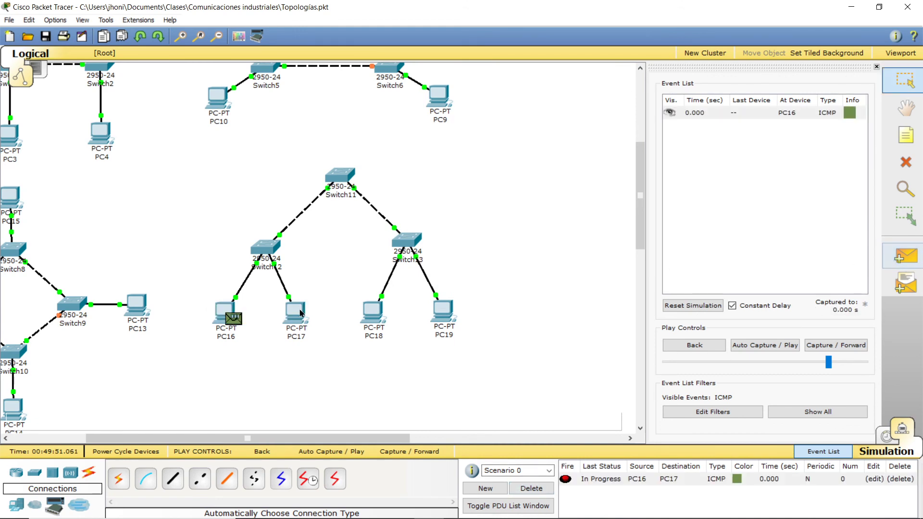
pyautogui.click(763, 349)
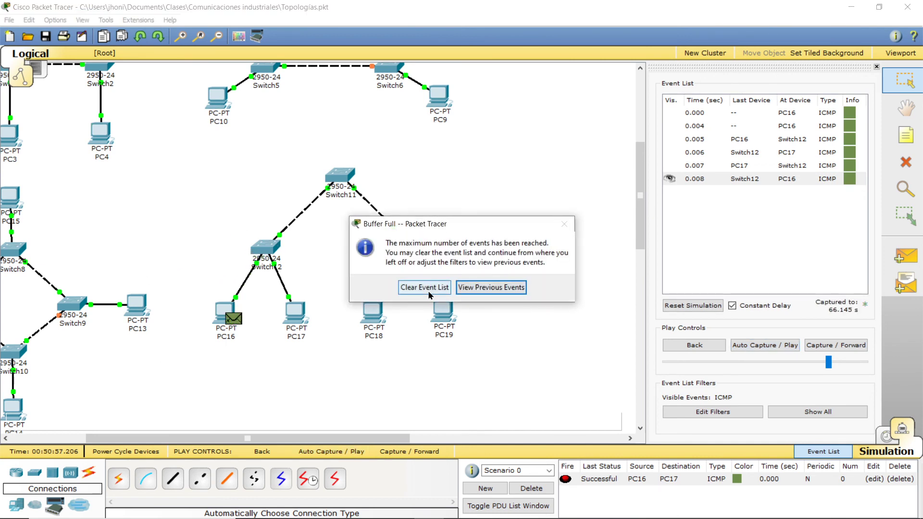
pyautogui.click(429, 290)
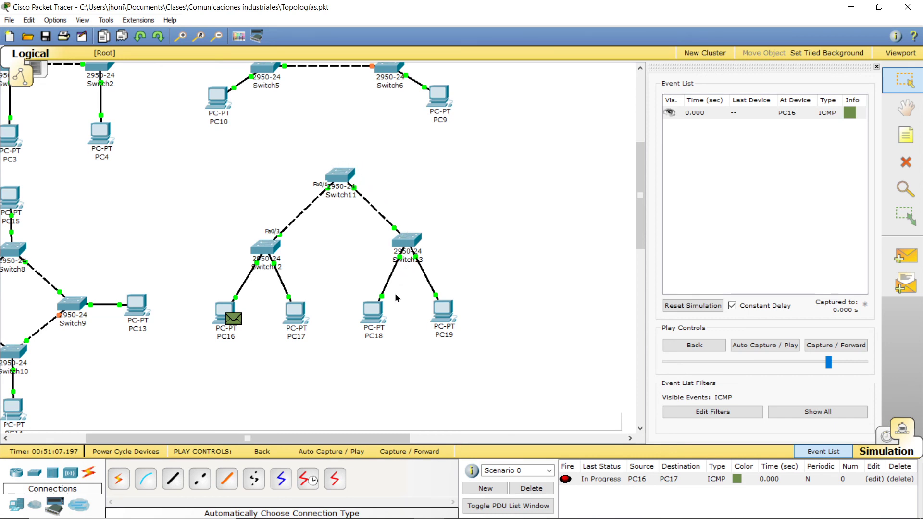
pyautogui.moveTo(379, 325)
pyautogui.moveTo(215, 312)
pyautogui.click(540, 489)
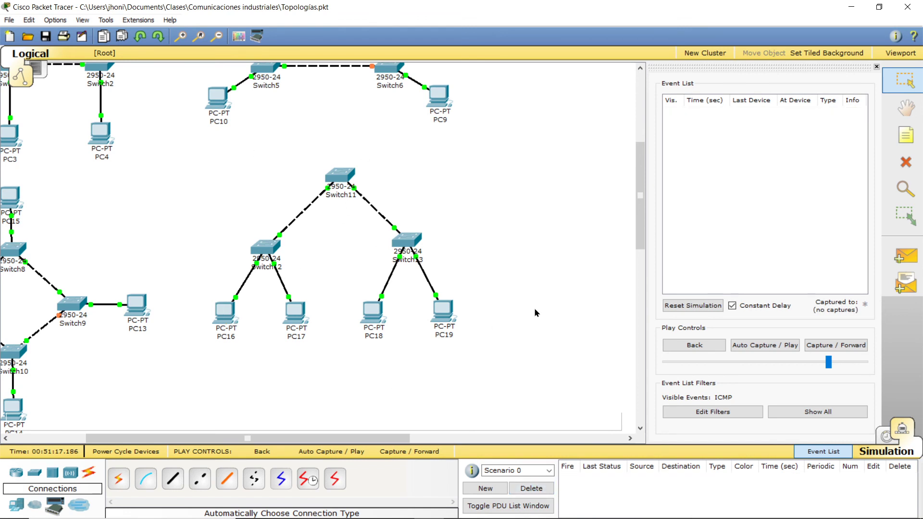
pyautogui.click(403, 509)
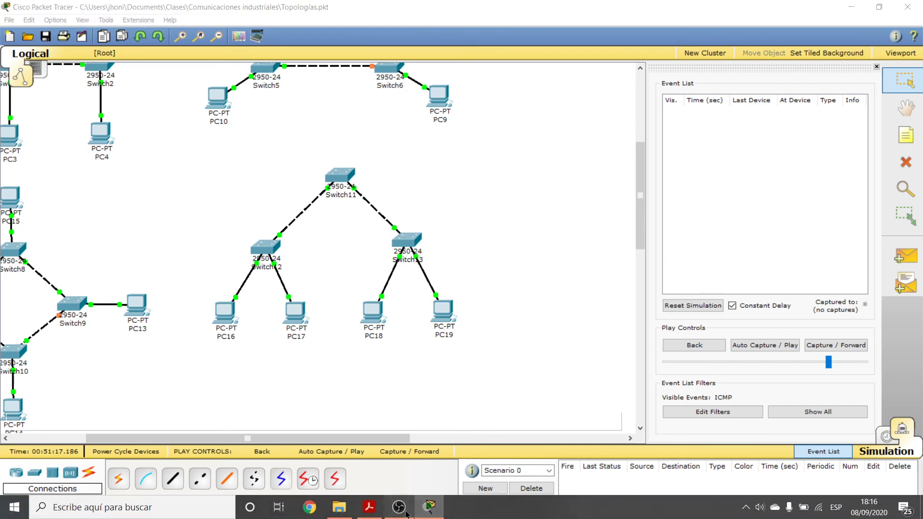